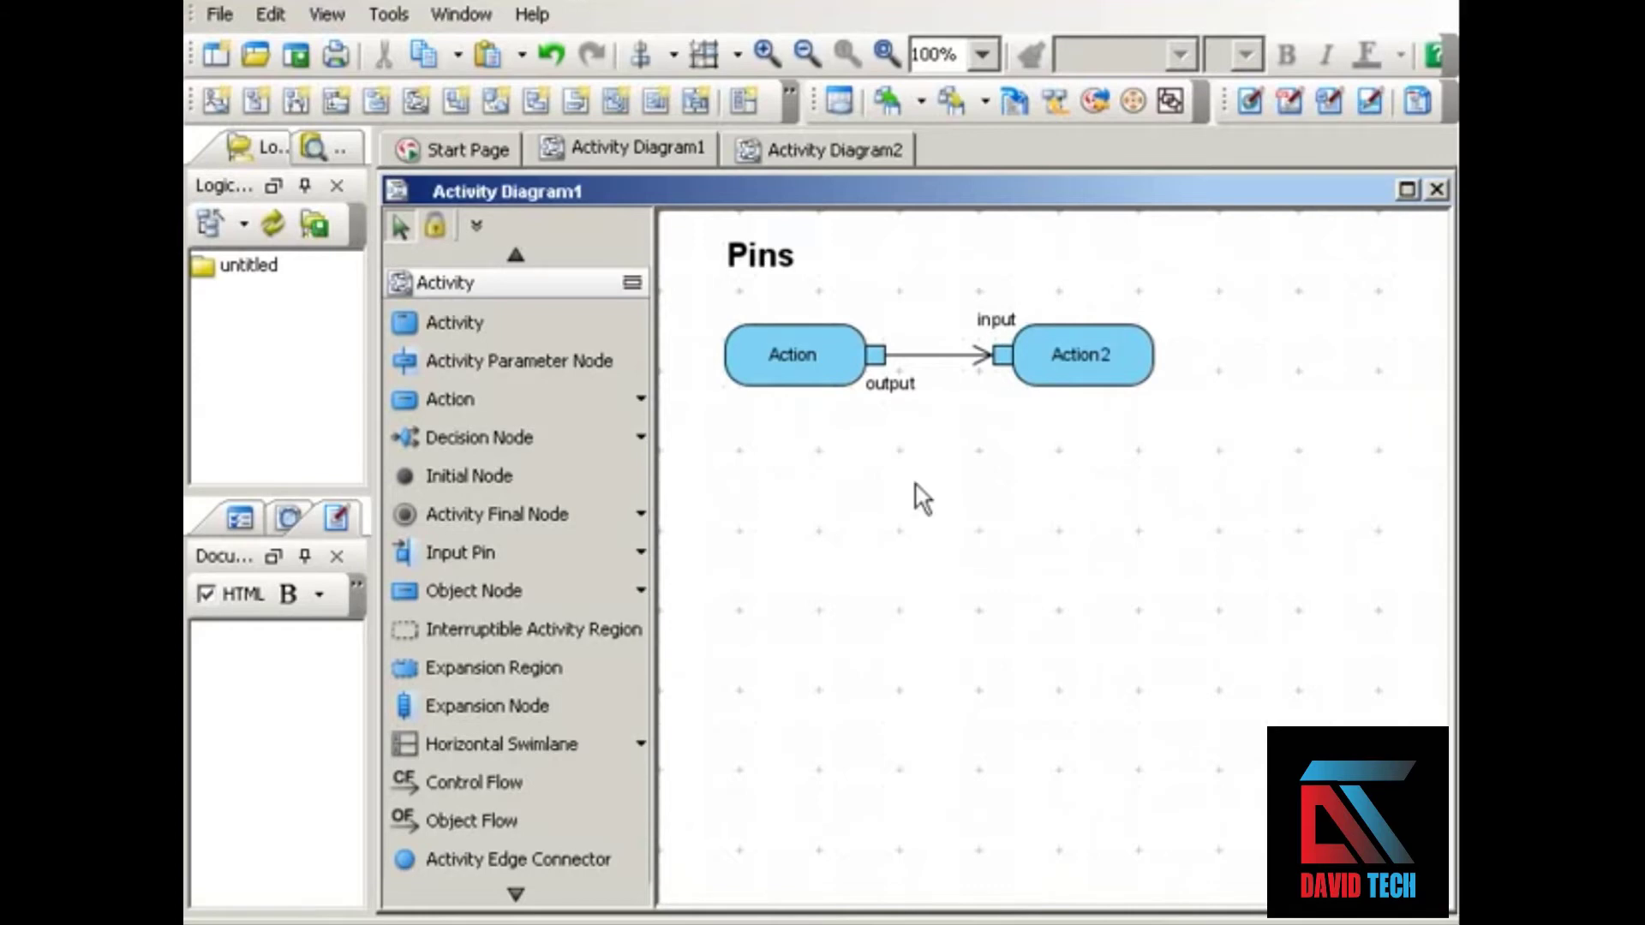
- Rename the first action, which carries the output pin, as "Fill order"
click(795, 353)
double_click(795, 353)
text(Fi)
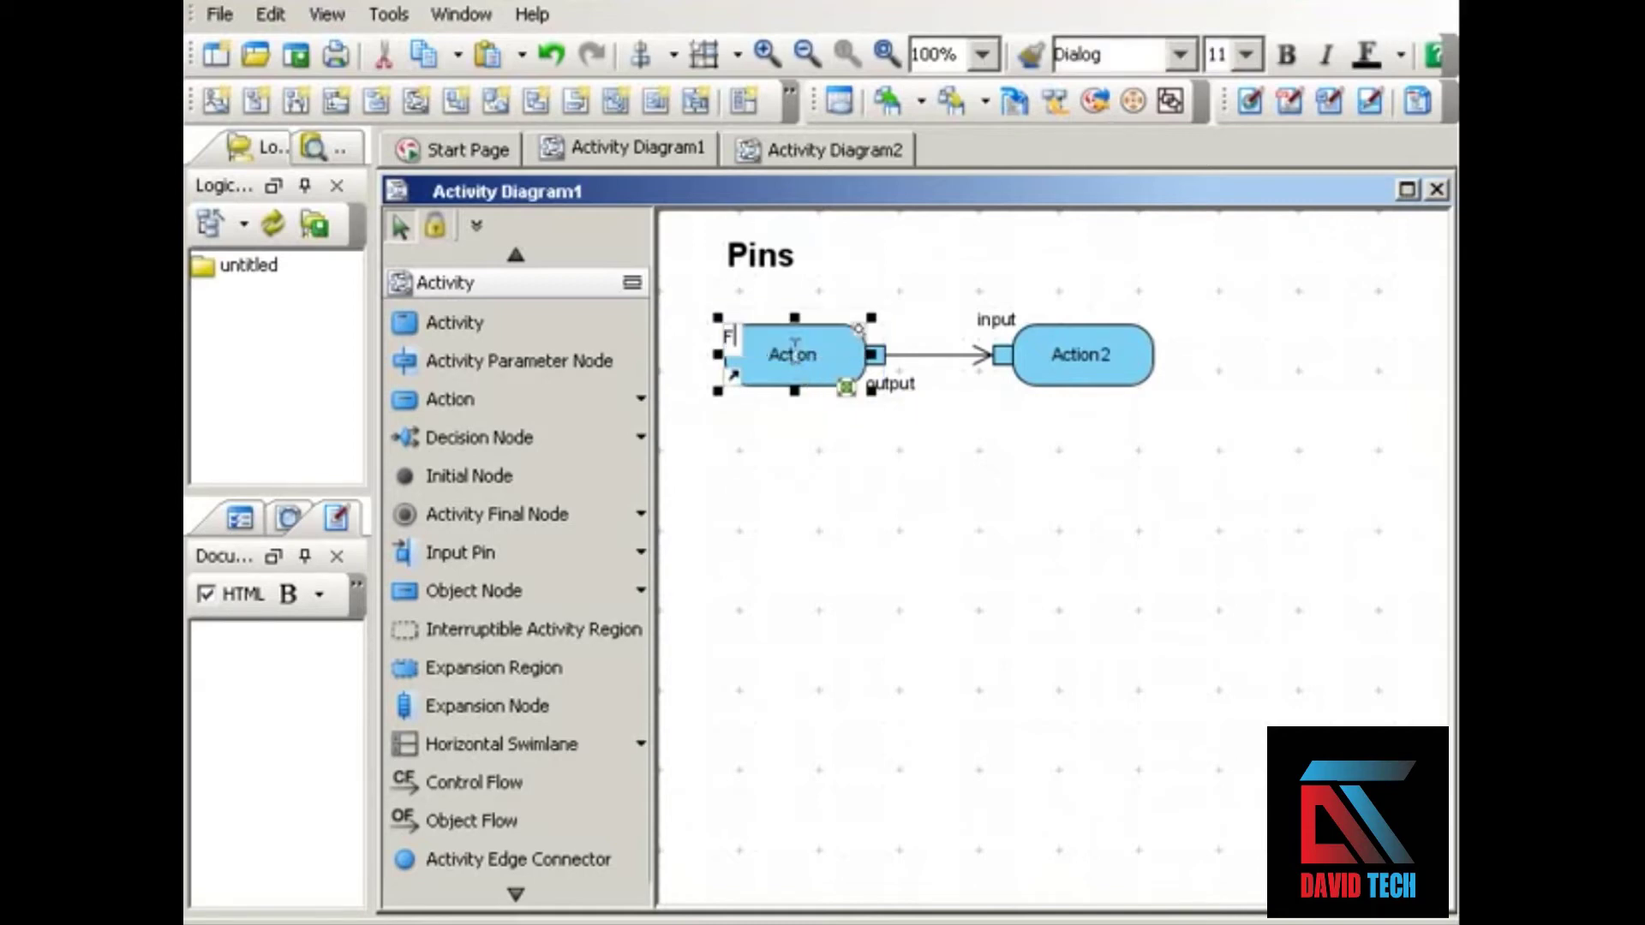
text(ll order)
key(Return)
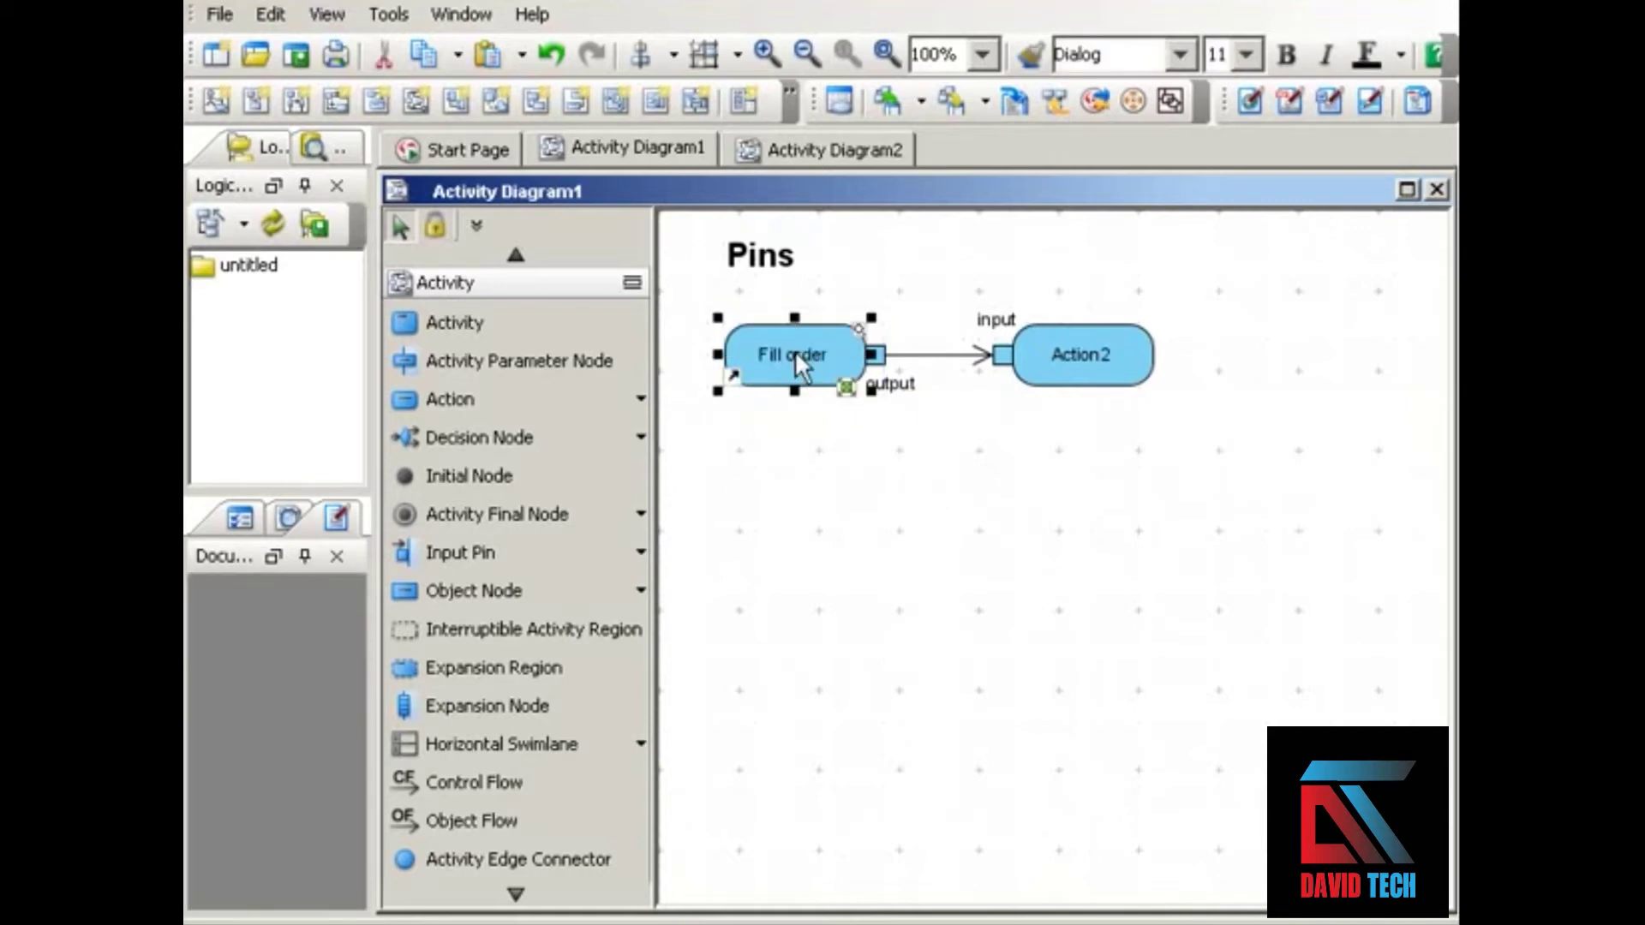
click(847, 429)
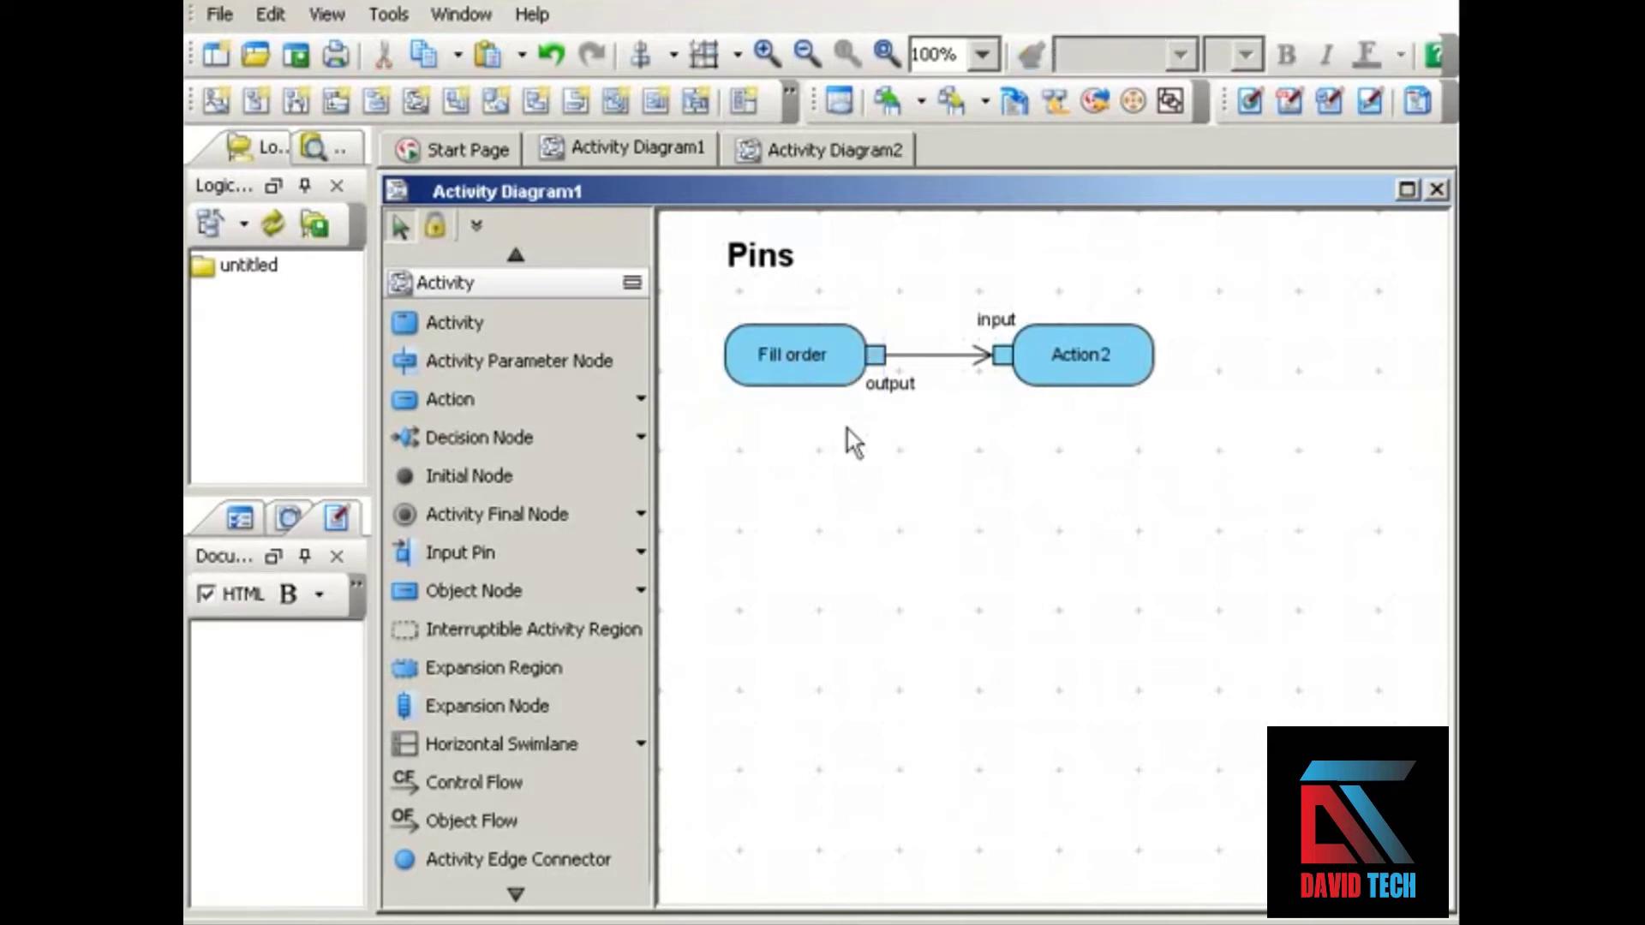
- Rename the output pin of the "Fill order" action as "shipping order"
click(888, 377)
click(890, 386)
text(shipp)
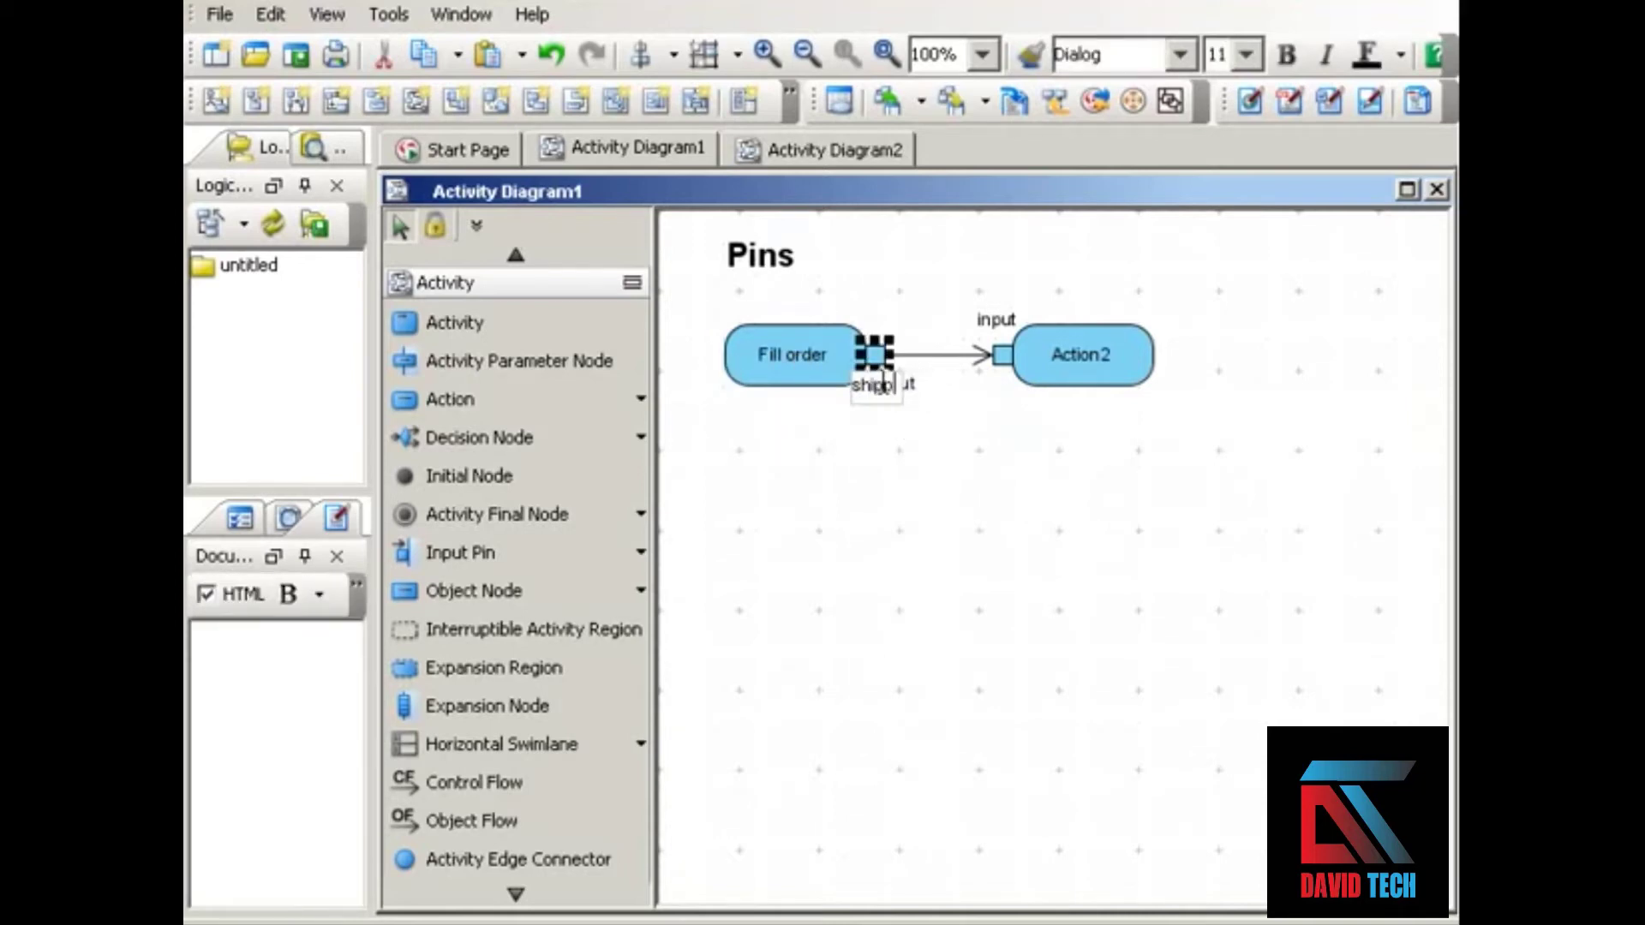
text(ing order)
key(Return)
click(954, 526)
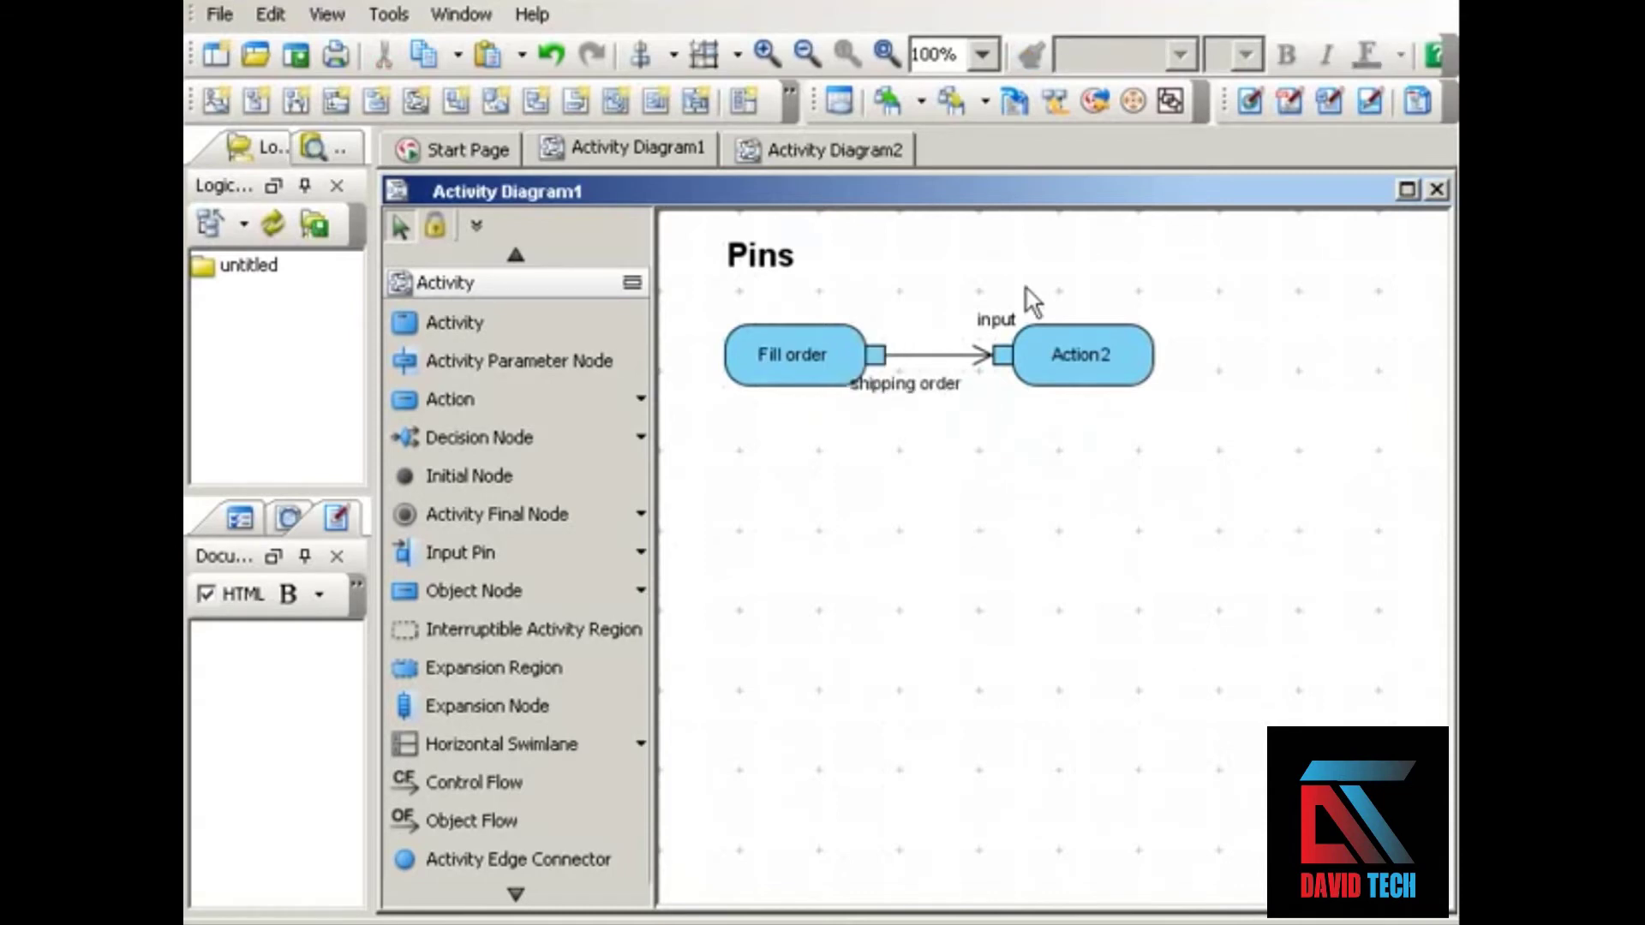
- Rename the action that receives the flow, Action2, as "Ship order"
double_click(1086, 347)
text(Shi)
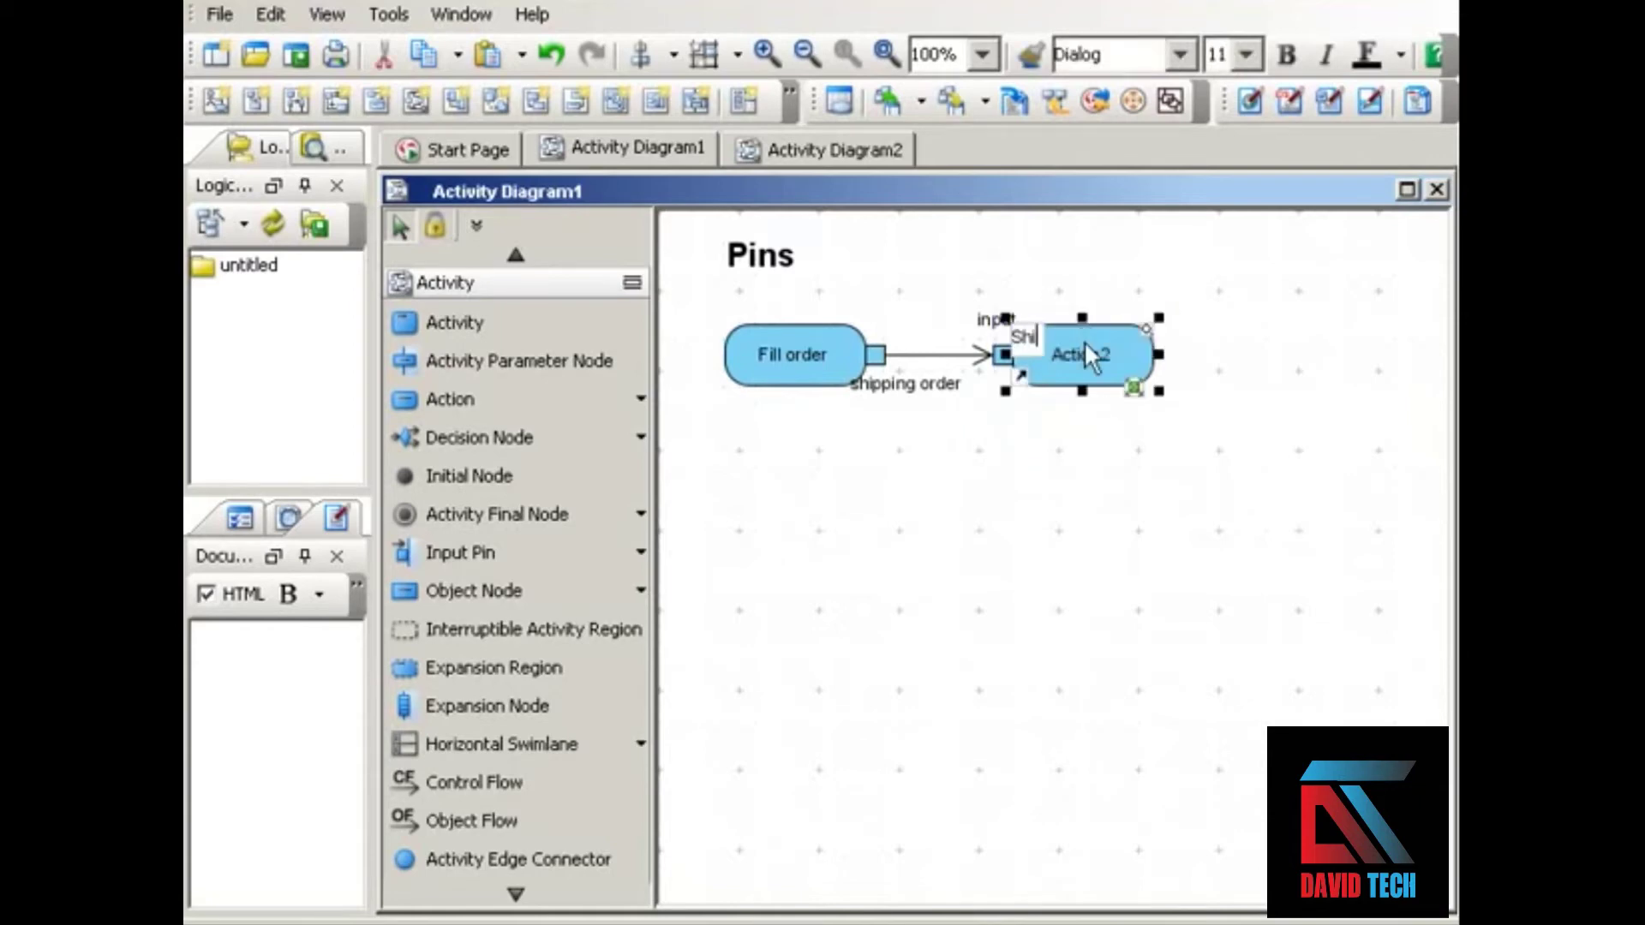
text(p order)
key(Return)
- Rename the input pin of the "Ship order" action as "shipping order"
double_click(985, 316)
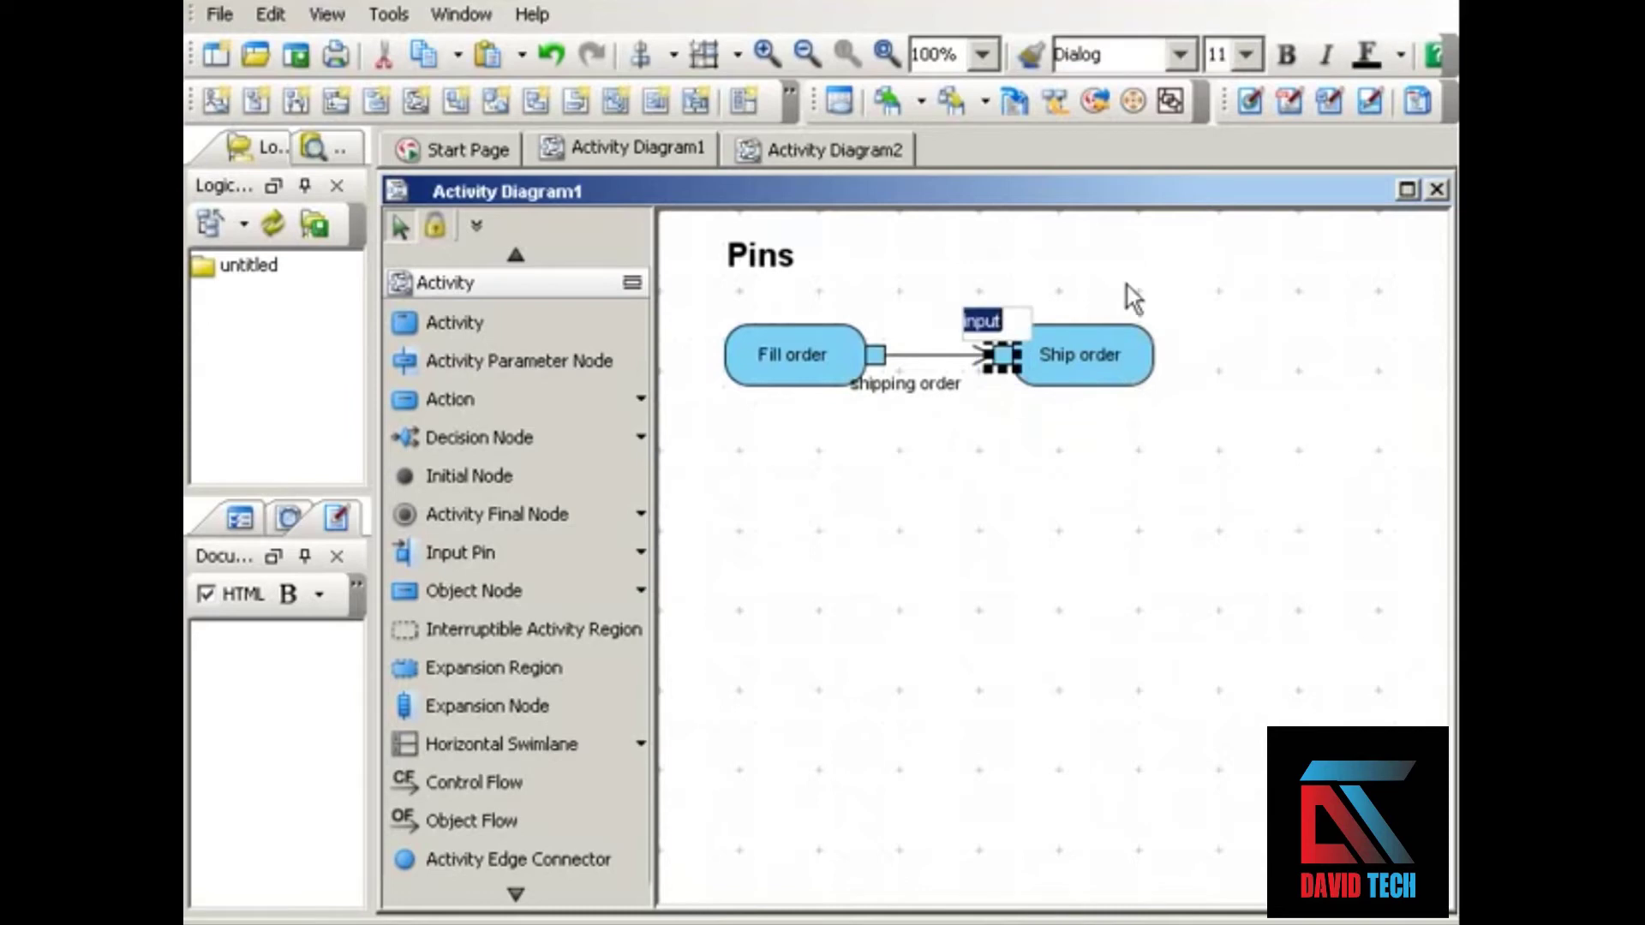
text(s)
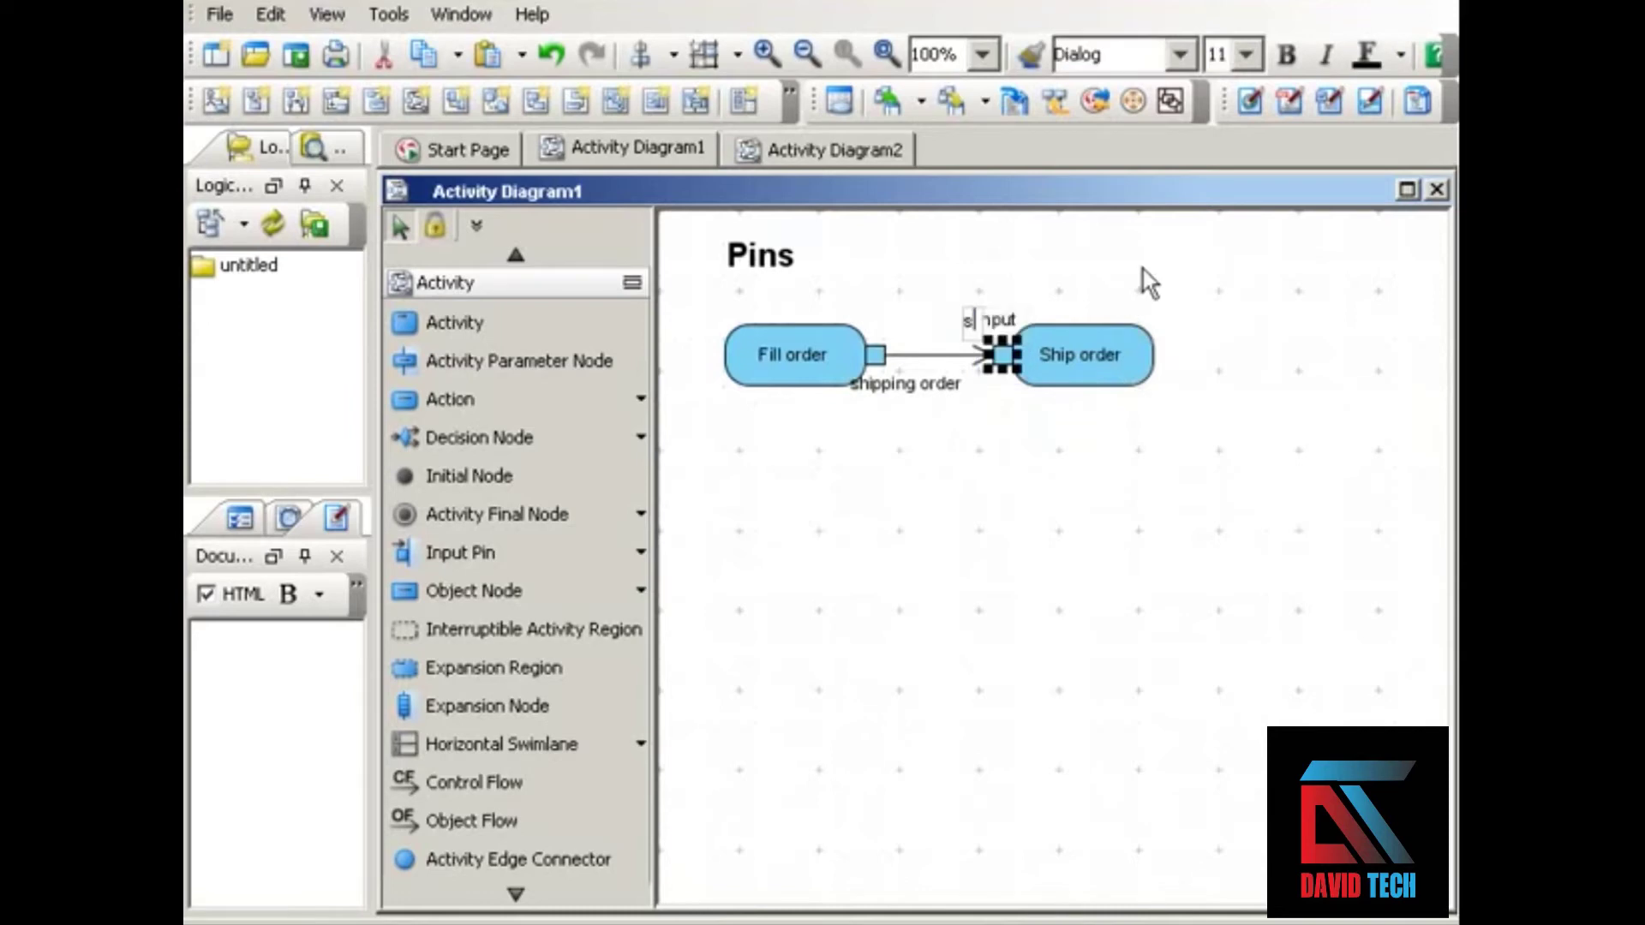
text(hipping o)
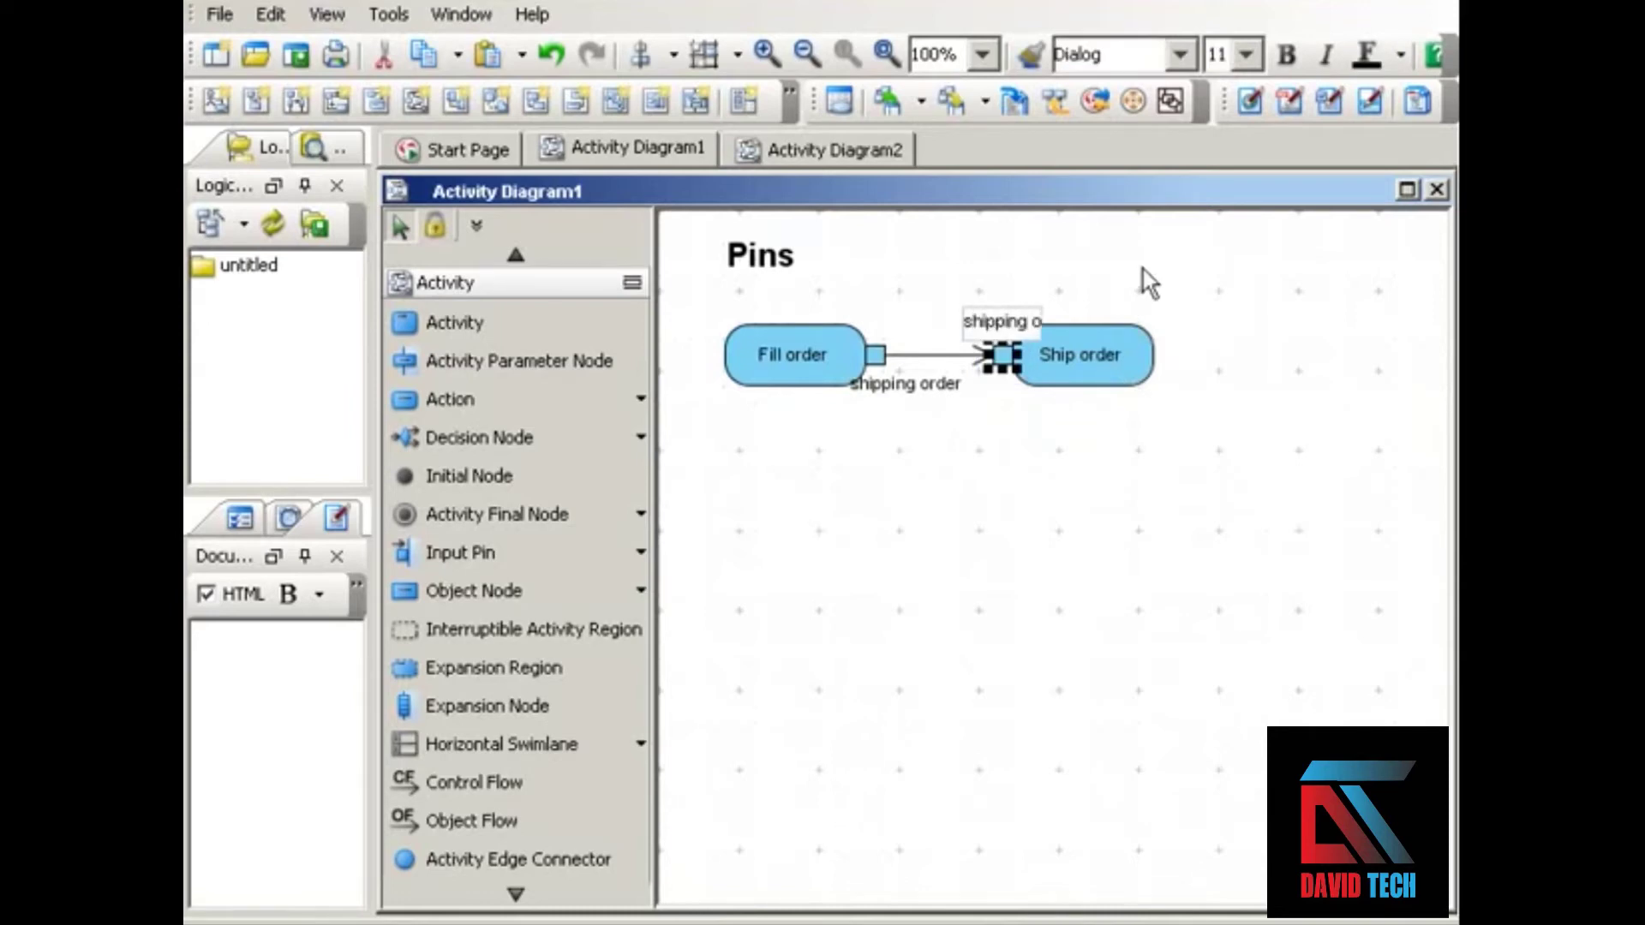
text(rder)
key(Return)
click(1143, 269)
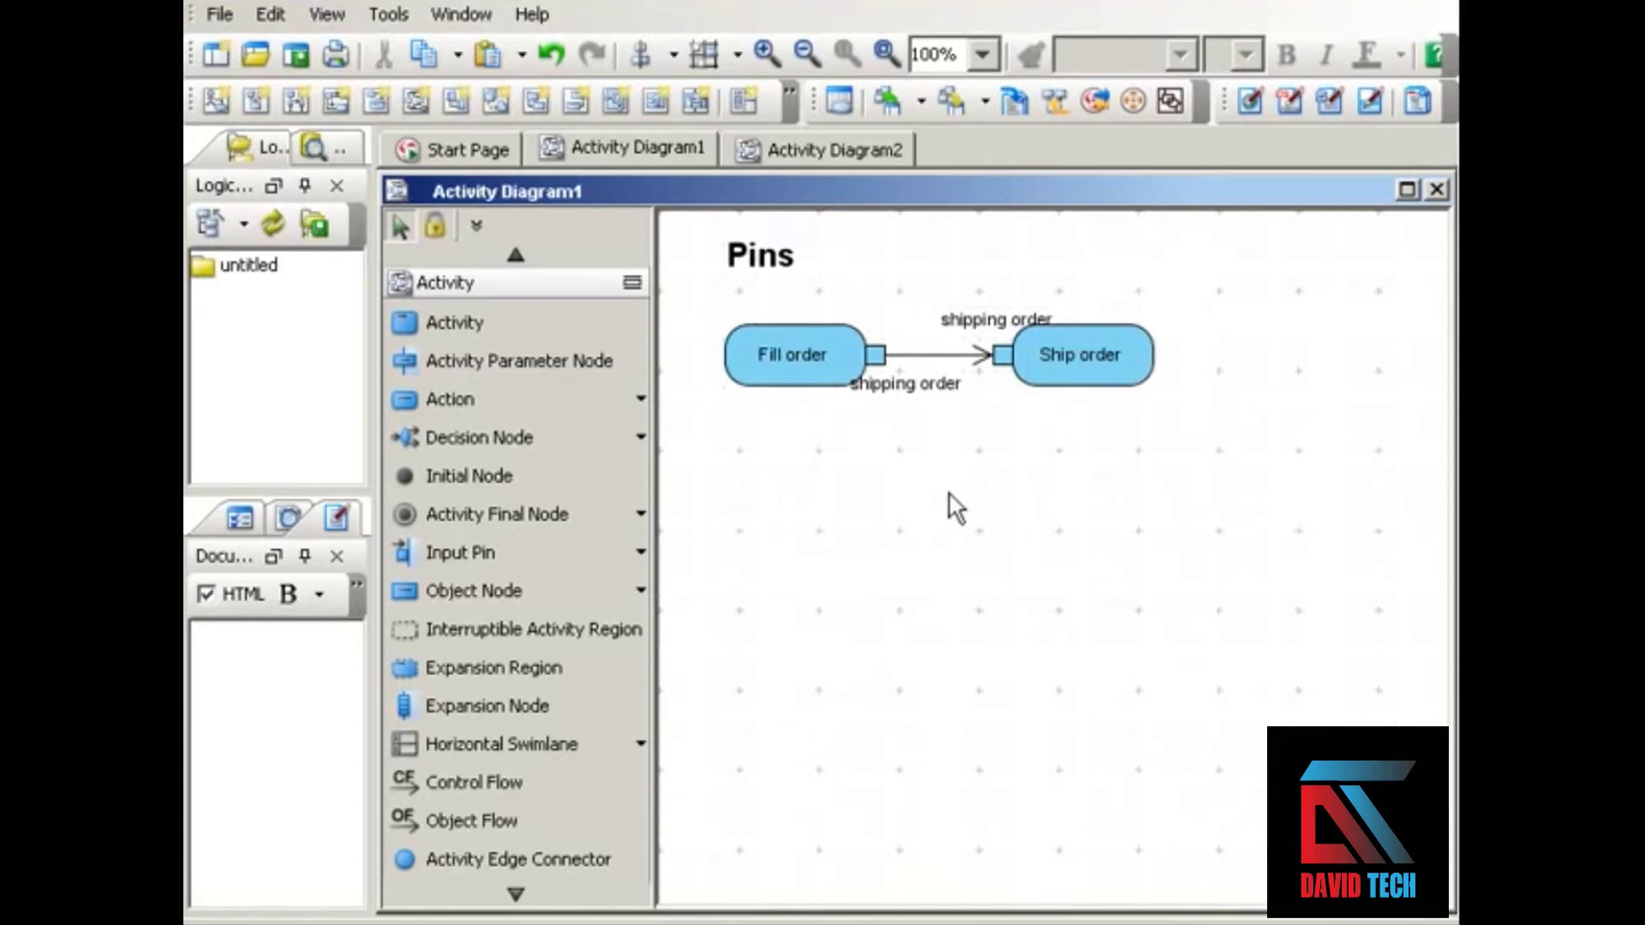
- Add a new action named "Calculate score(n)" below the Fill order and Ship order flow
click(540, 399)
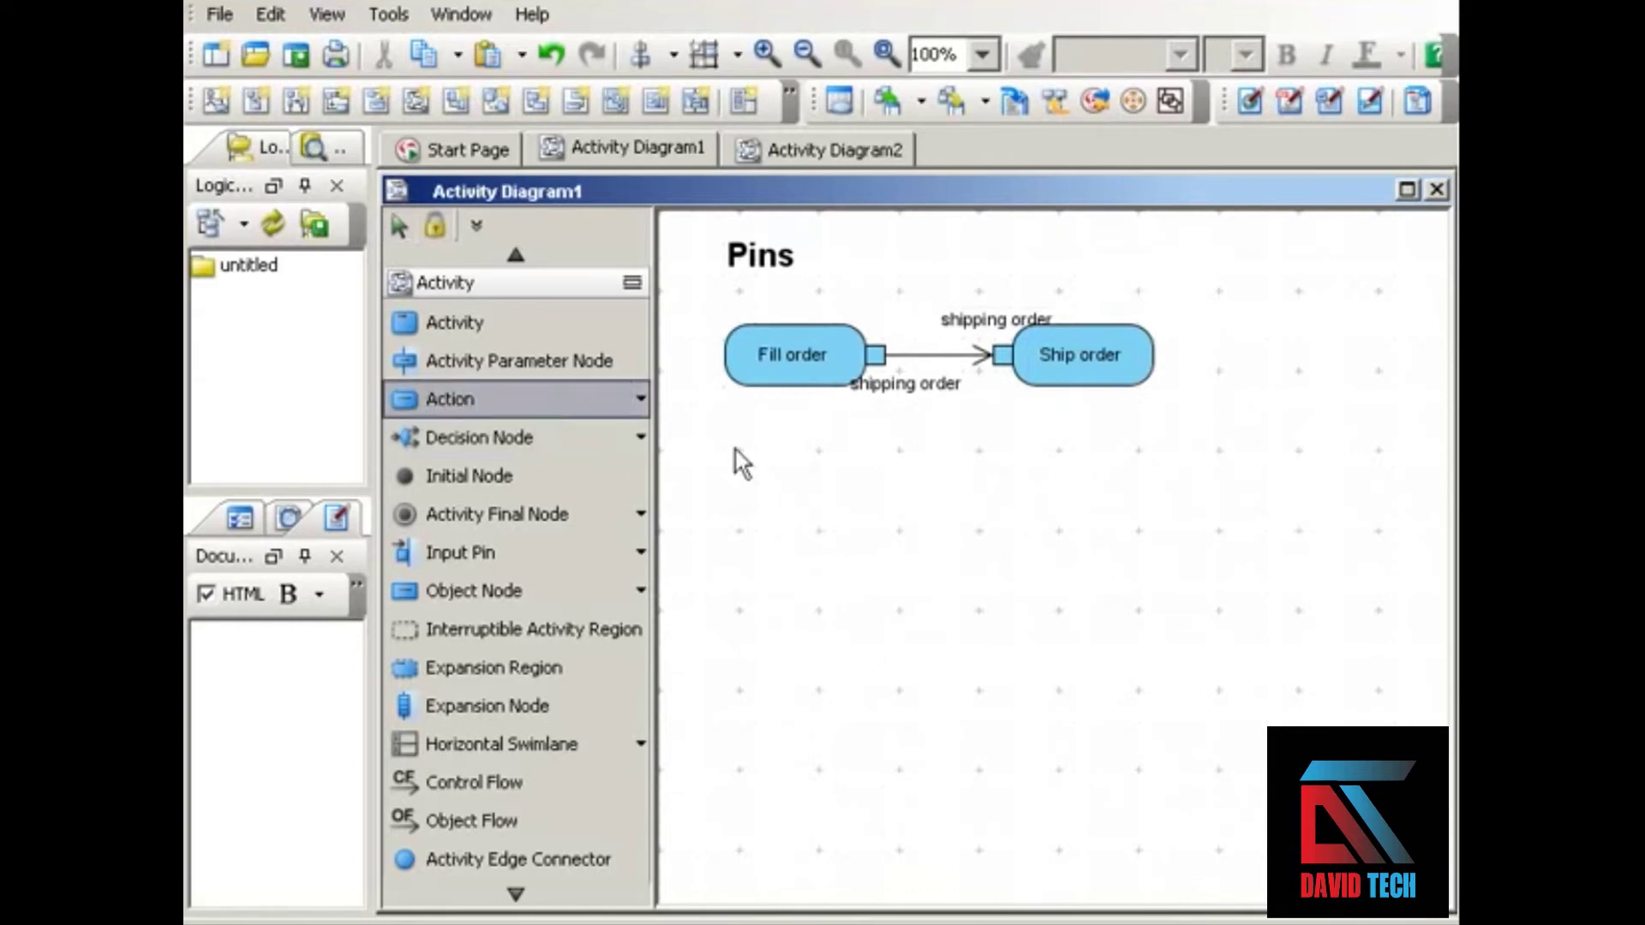
click(846, 495)
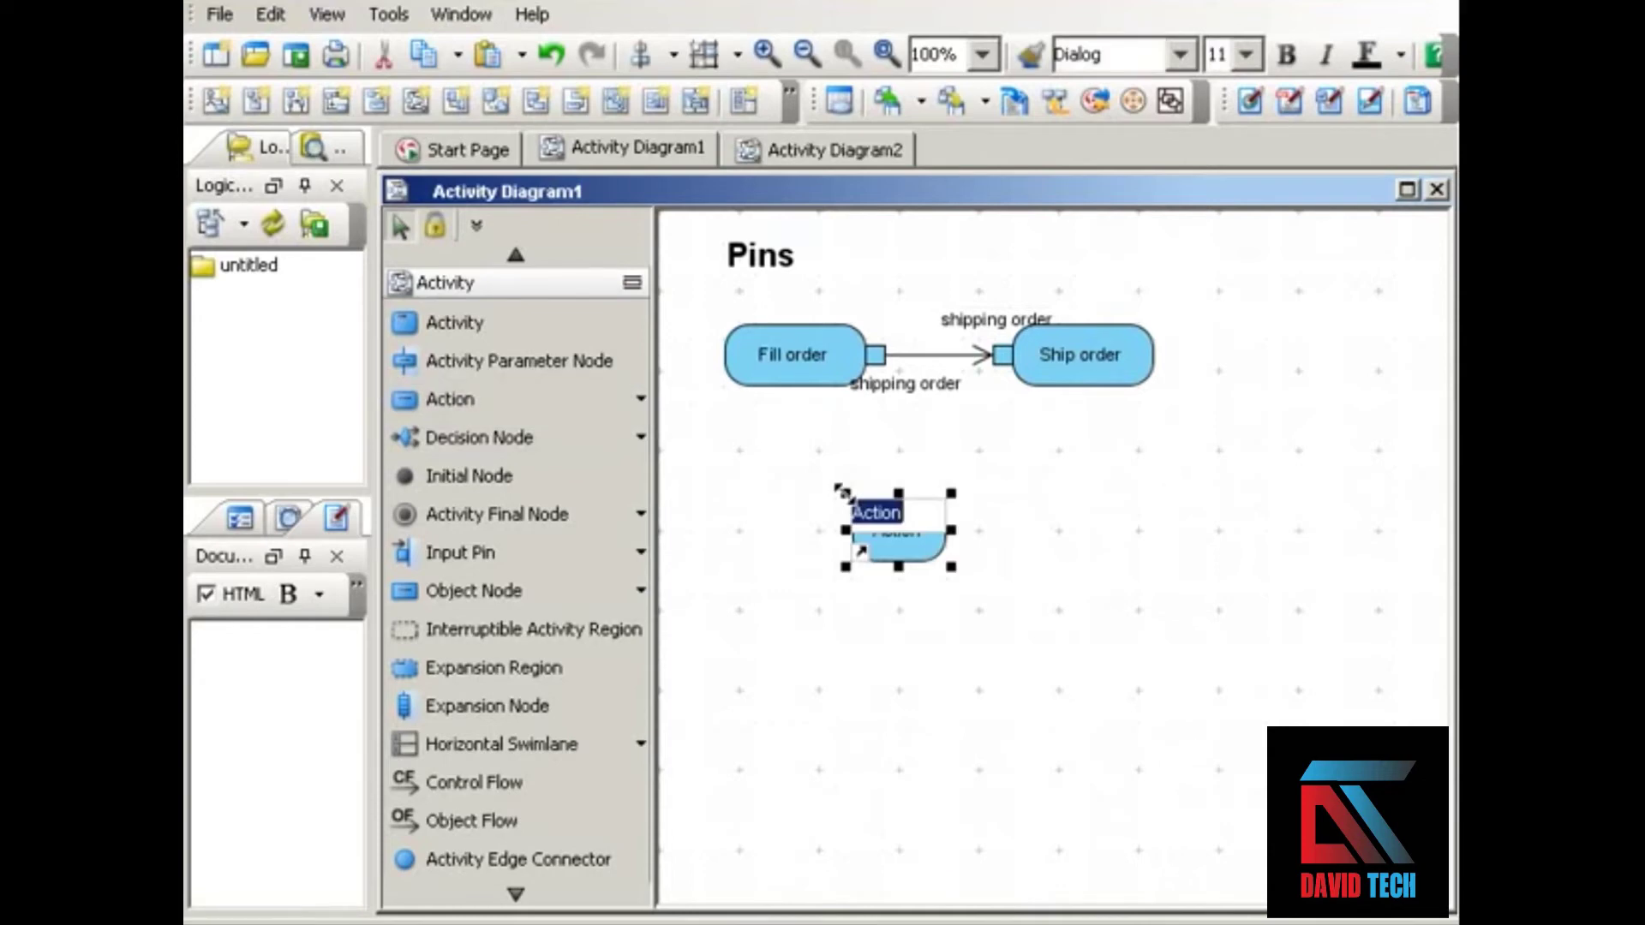
text(Calculate score)
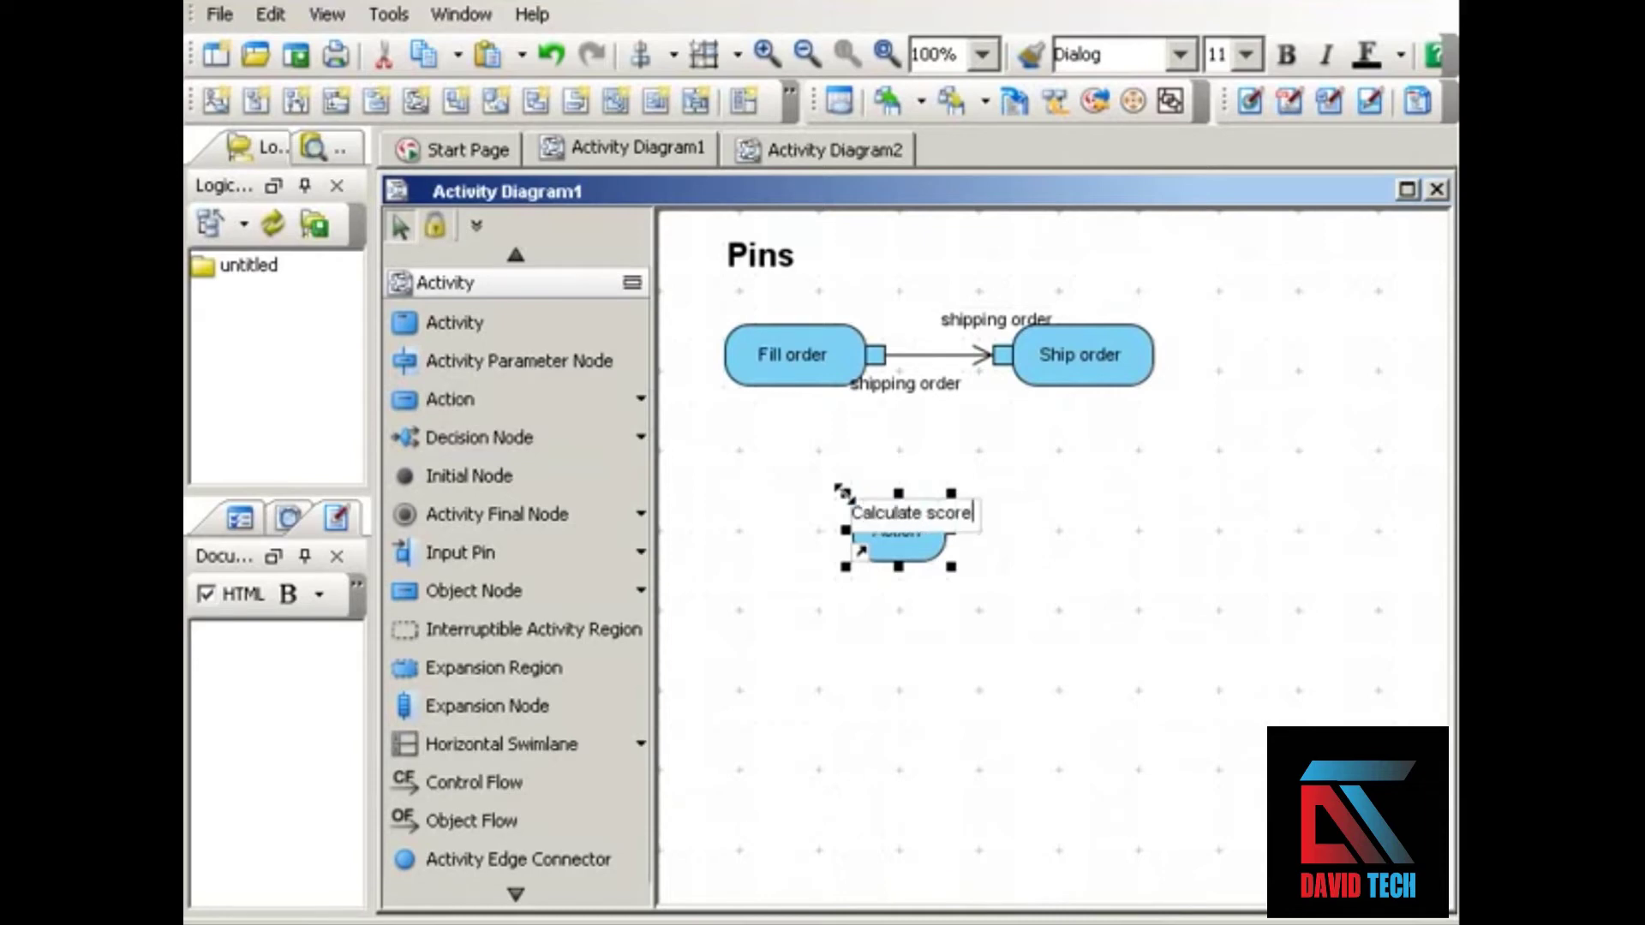
text((n))
key(Return)
click(845, 492)
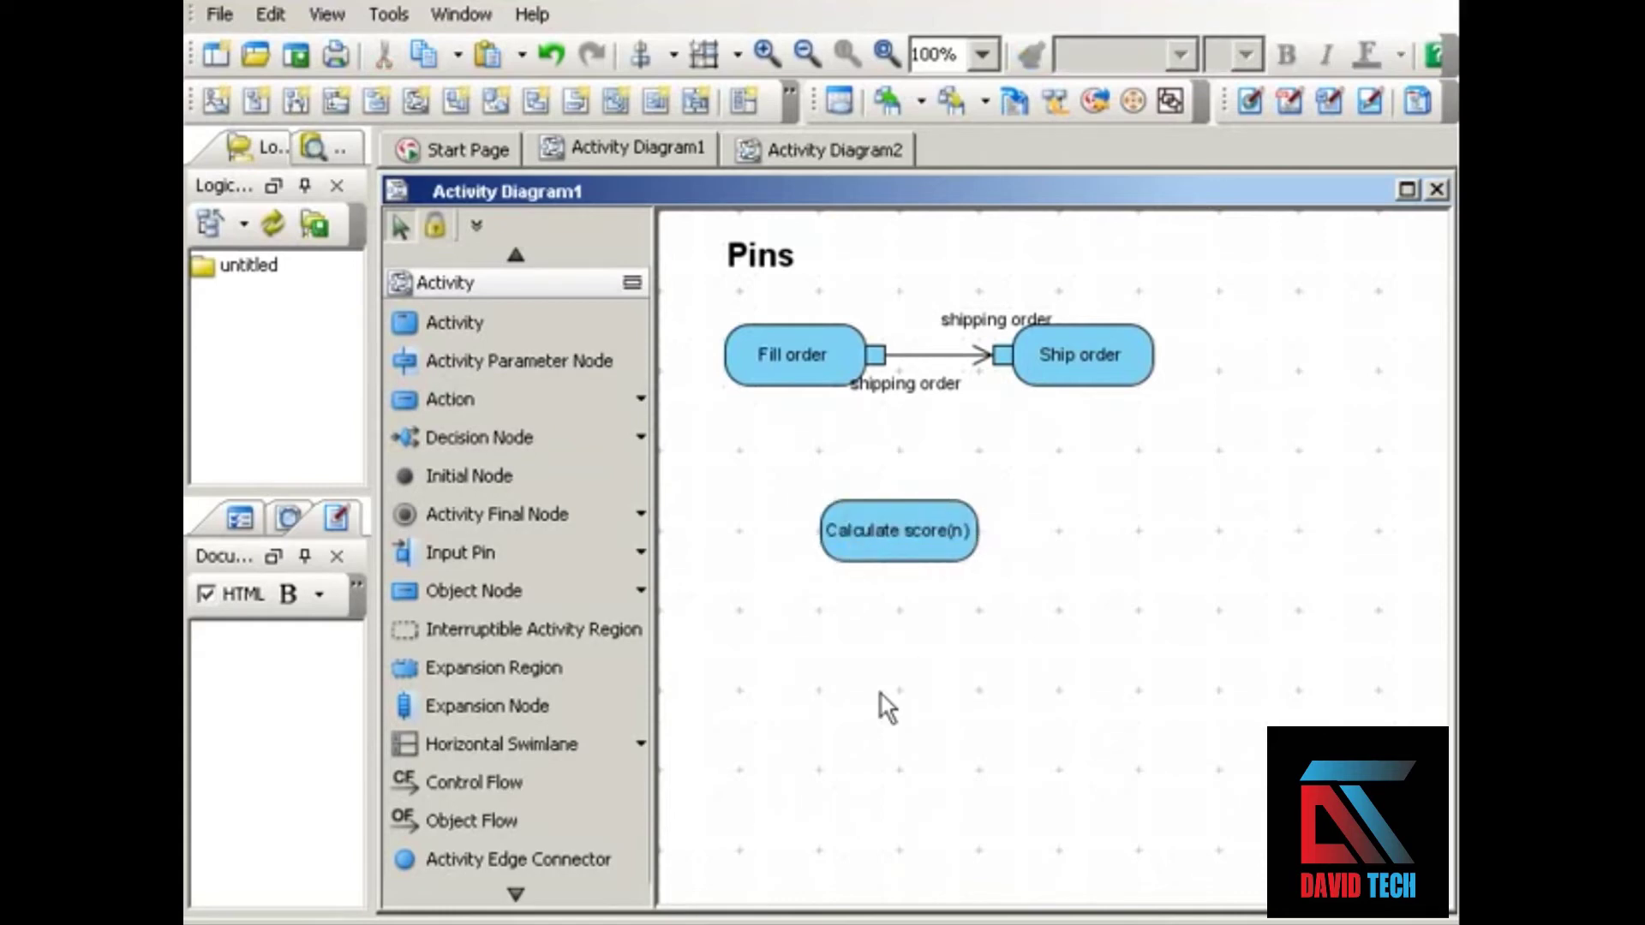
- Add an action named "Display score(n)" below "Calculate score(n)" and shift it sideways to sit directly beneath it
click(512, 398)
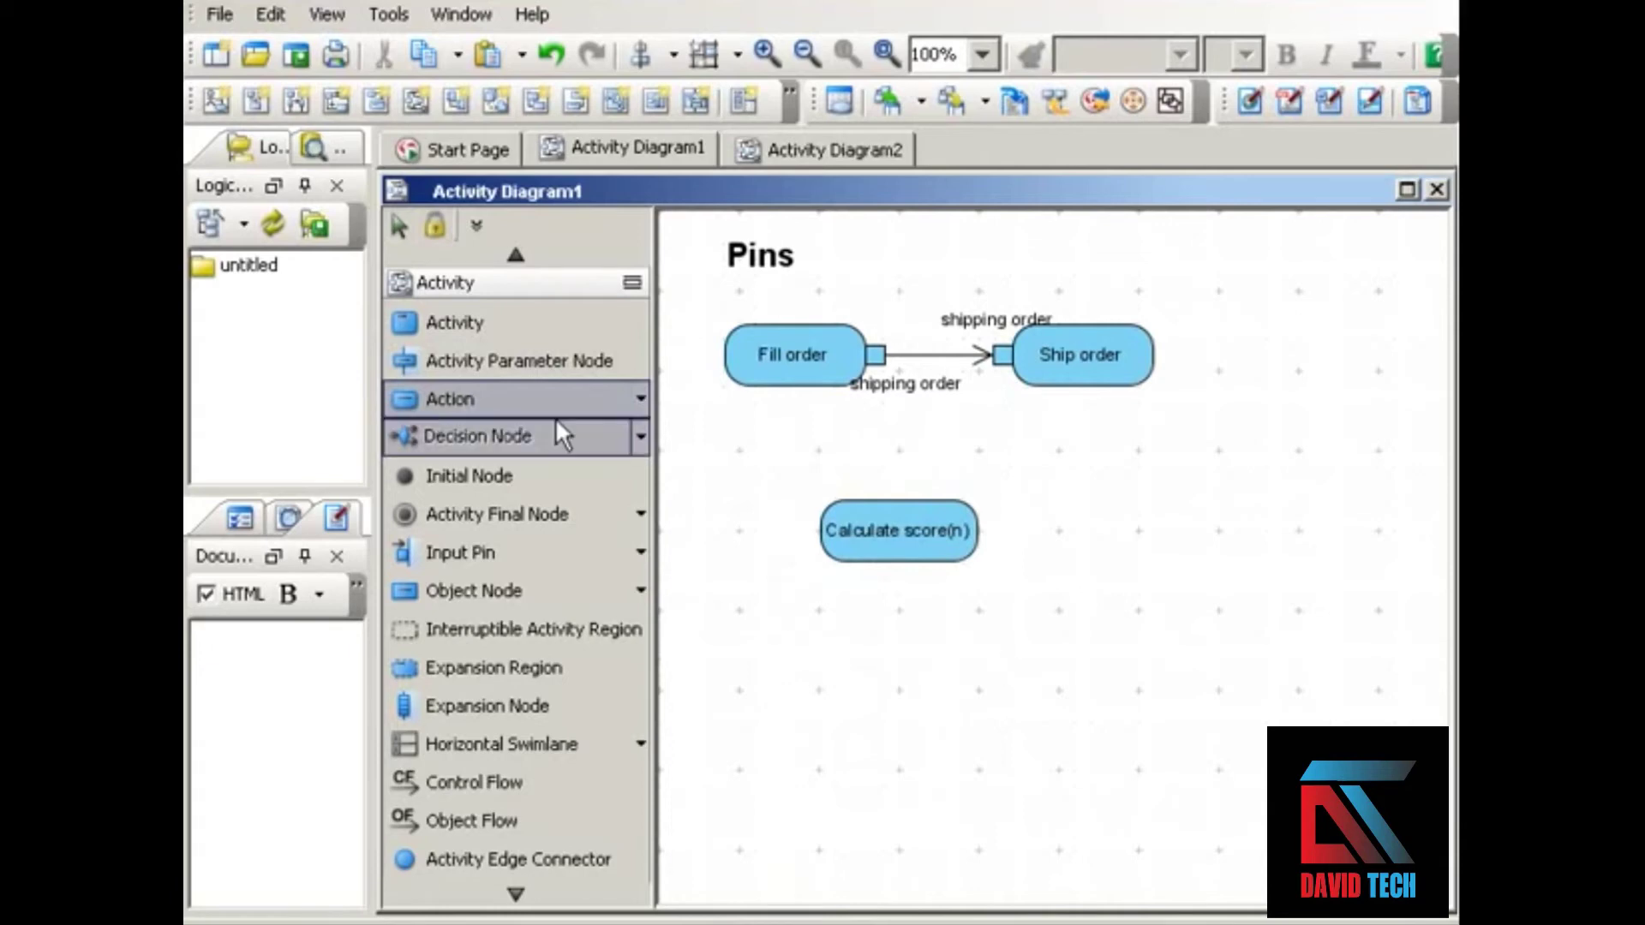
click(836, 622)
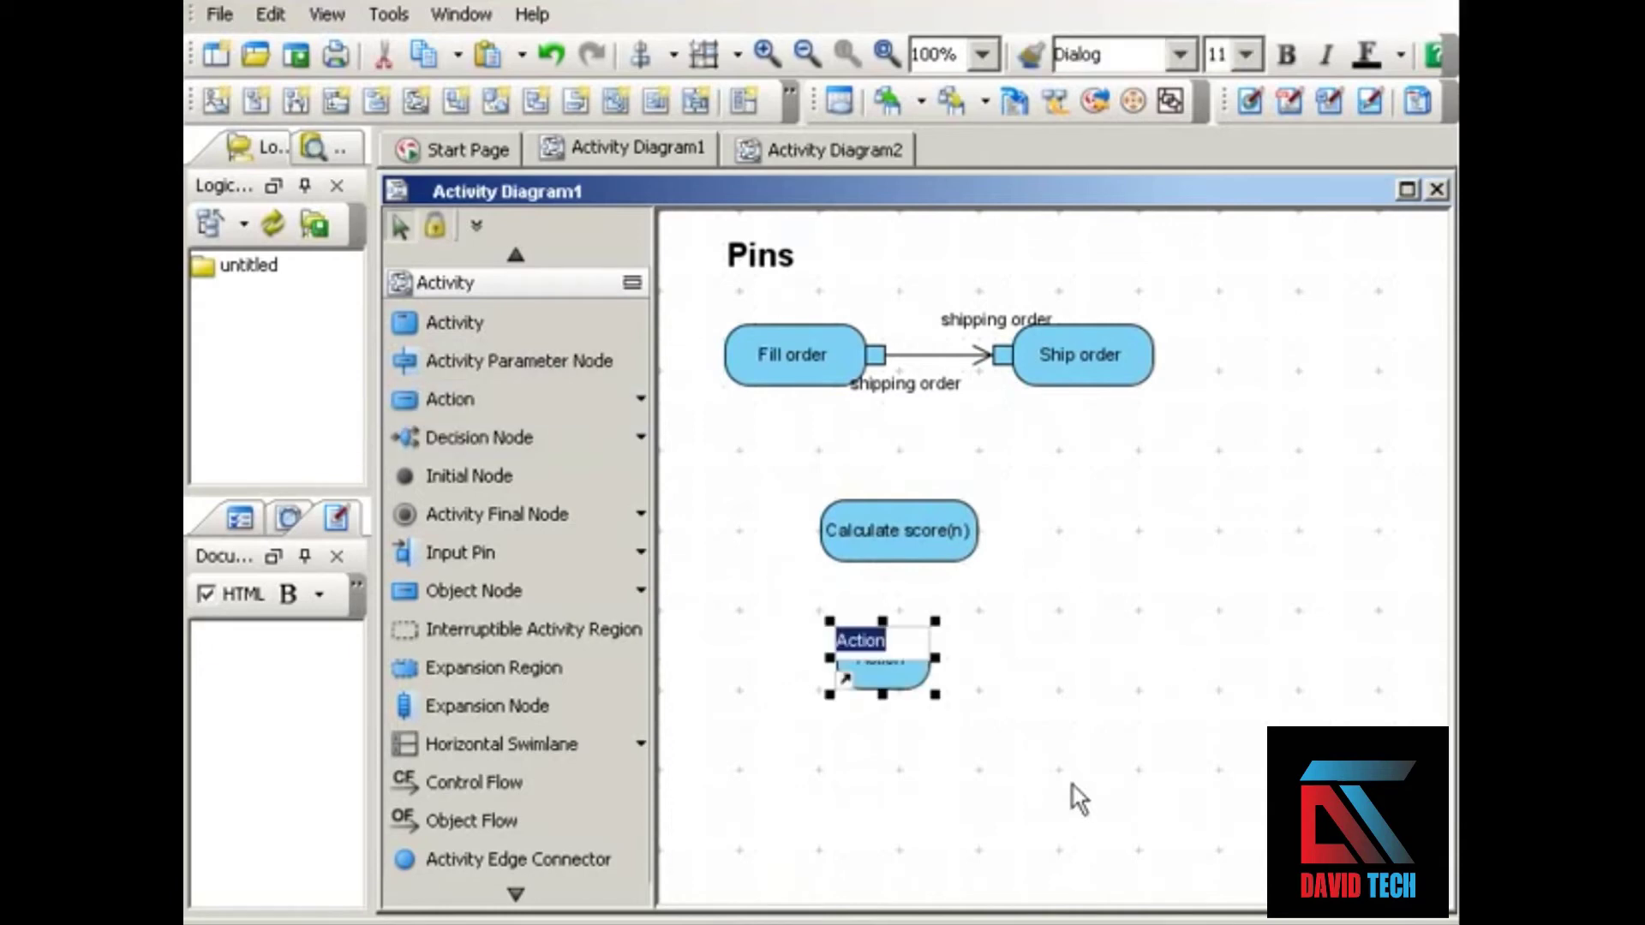
text(SD)
key(BackSpace)
key(BackSpace)
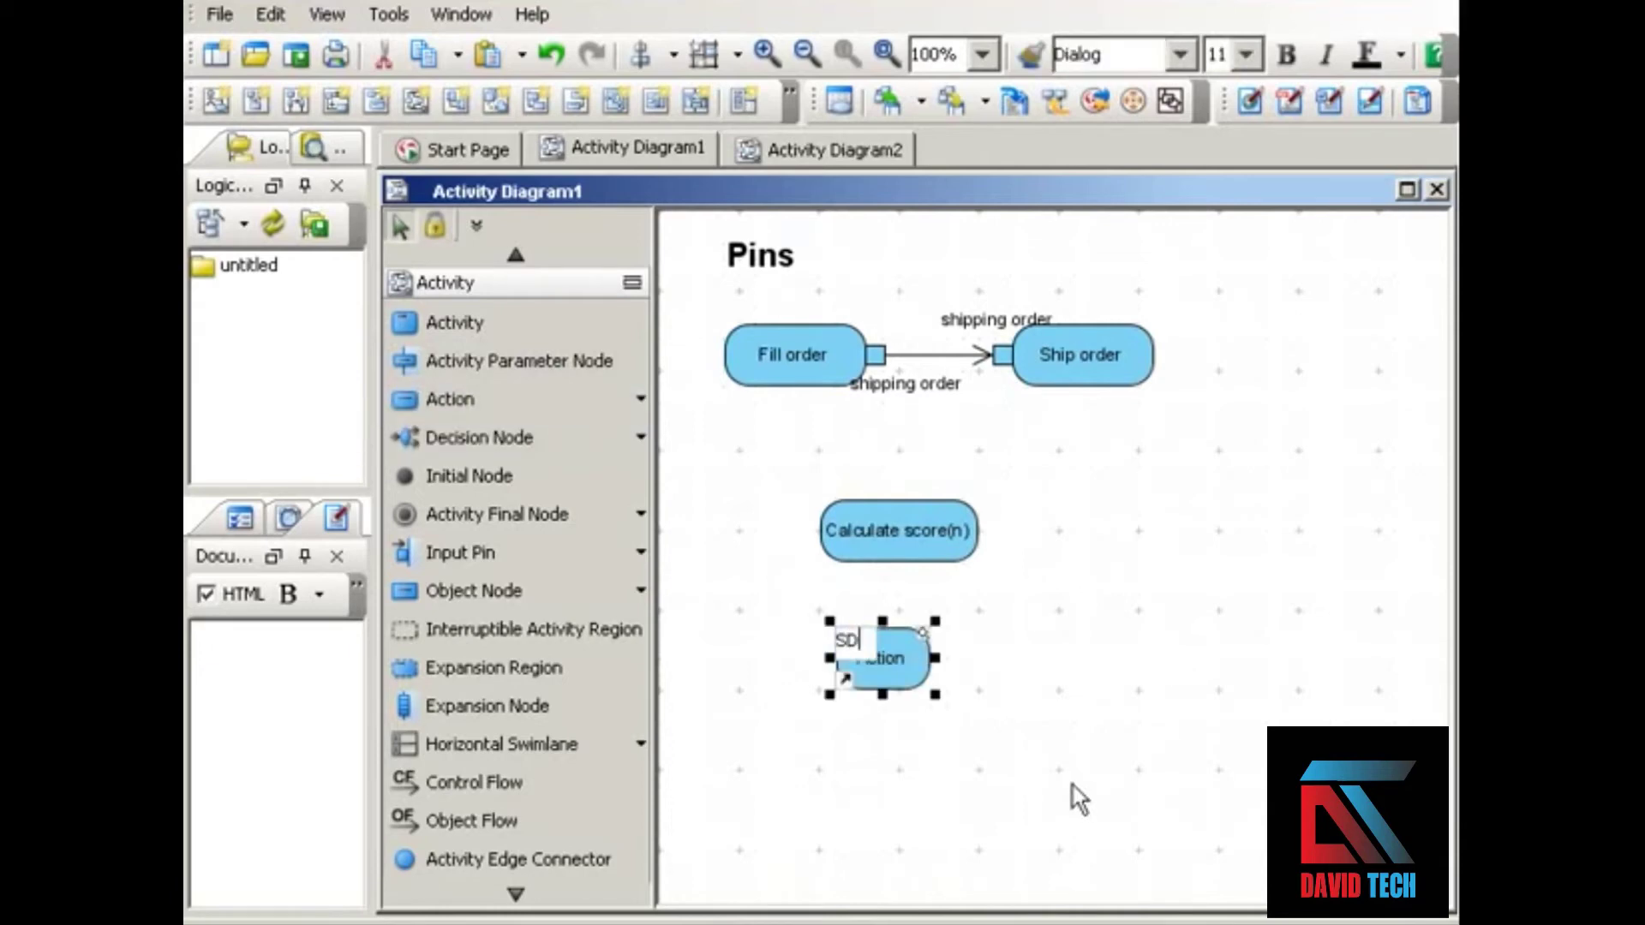
text(Display score()
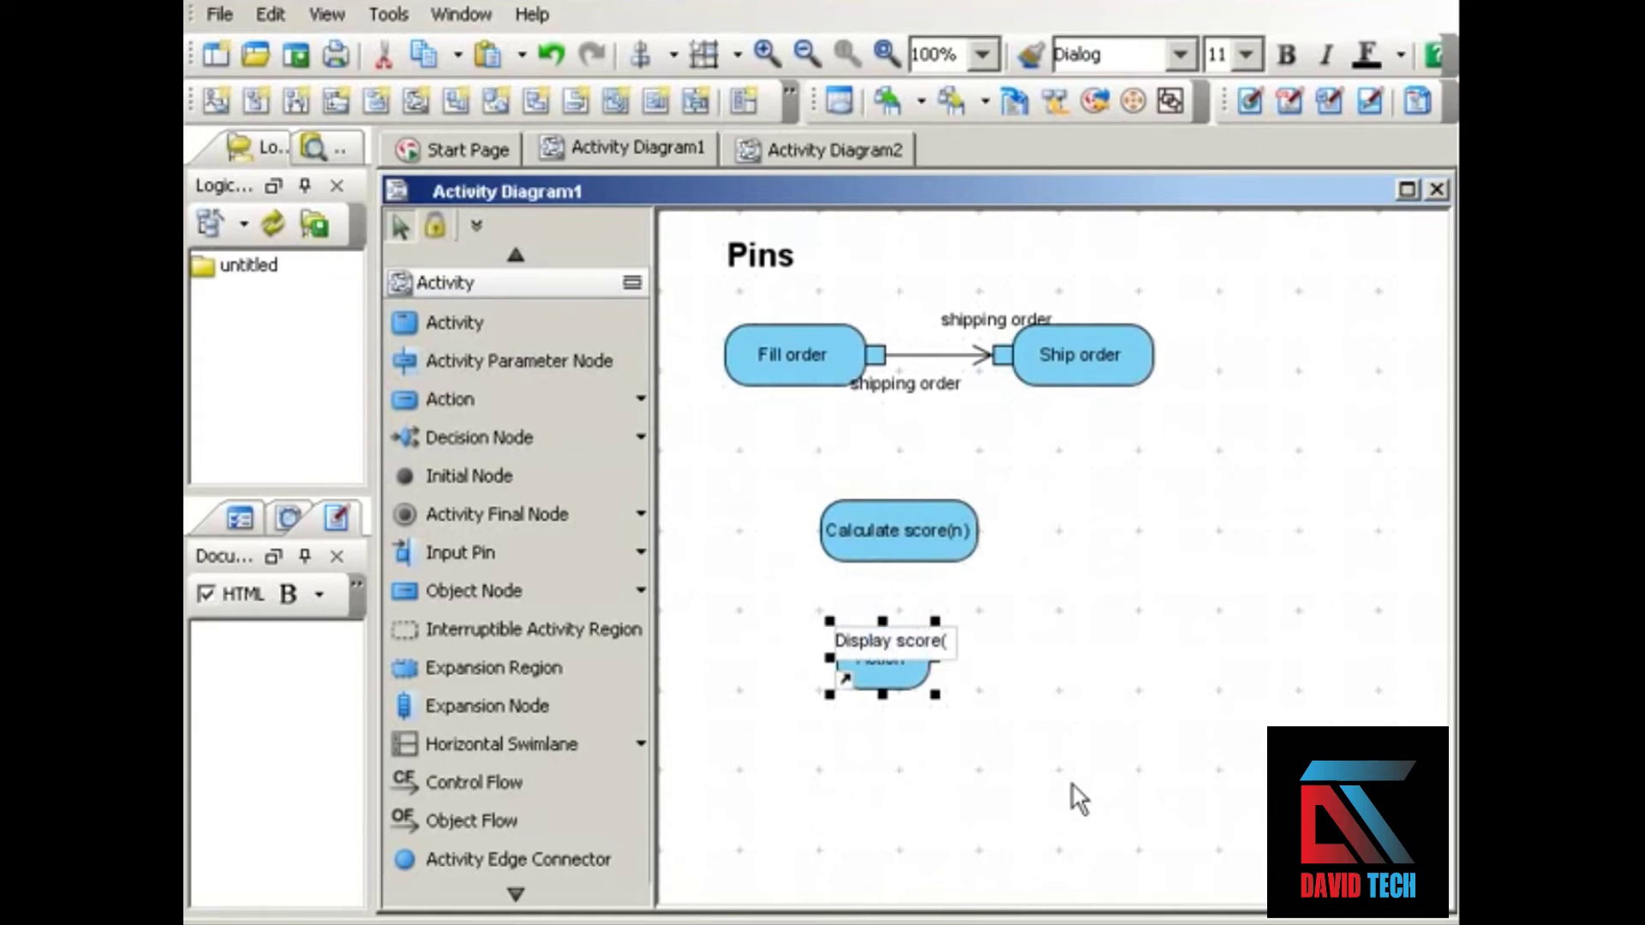
text(n))
key(Return)
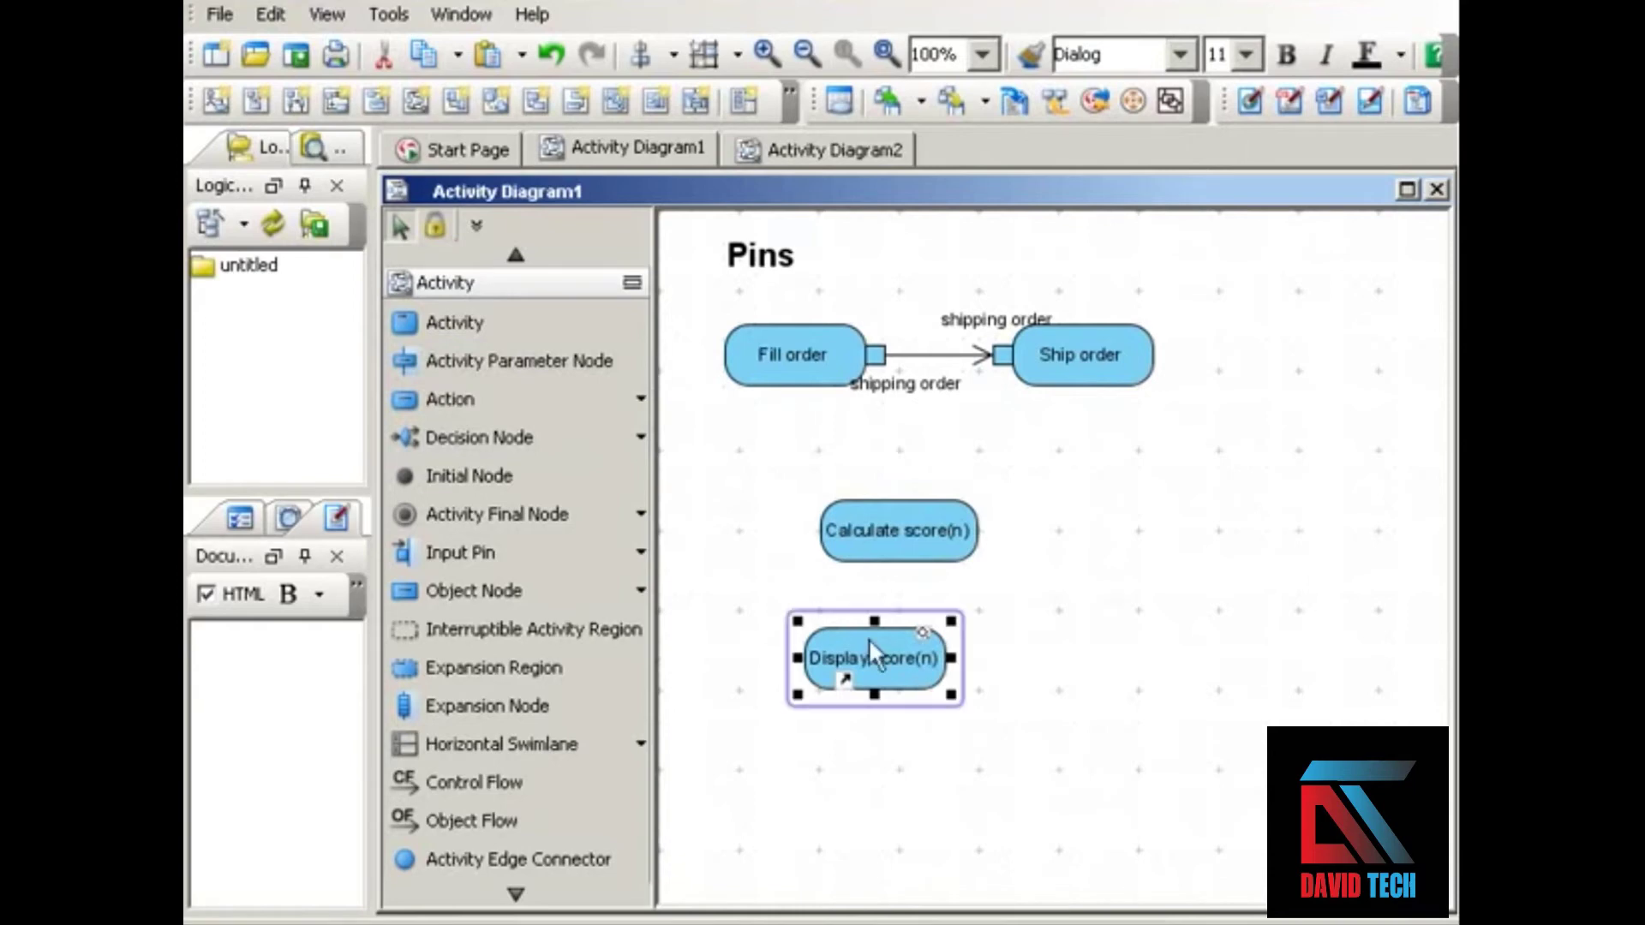
drag(869, 639, 902, 639)
click(1088, 740)
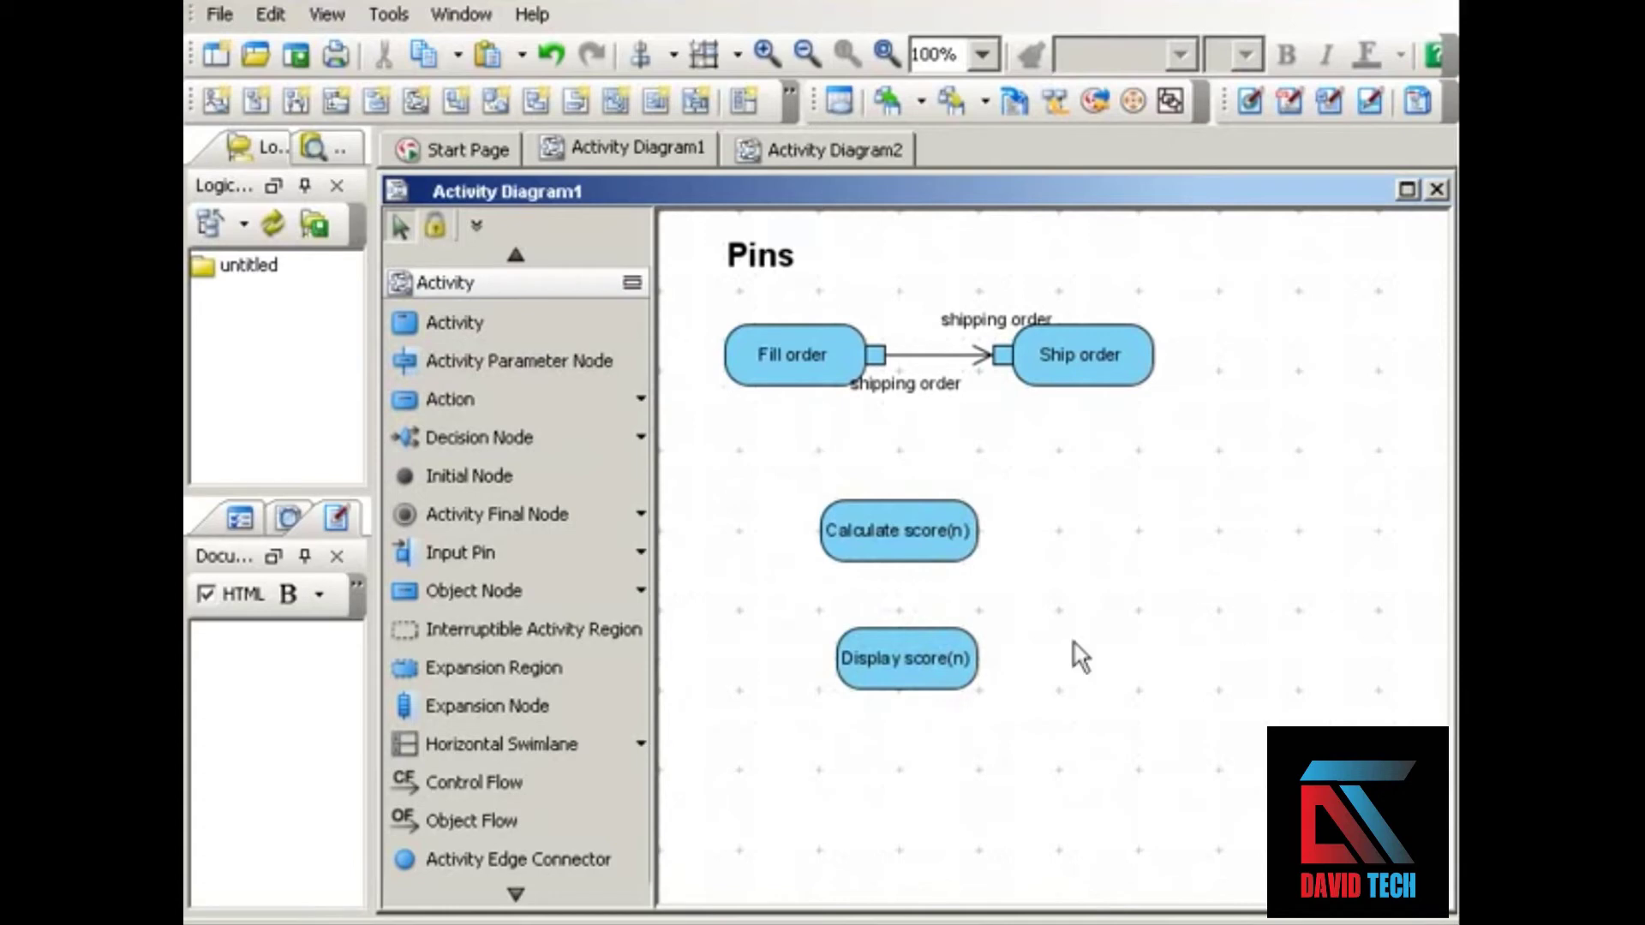
- Attach an input pin named "n" to the upper edge of the "Calculate score(n)" action
click(490, 548)
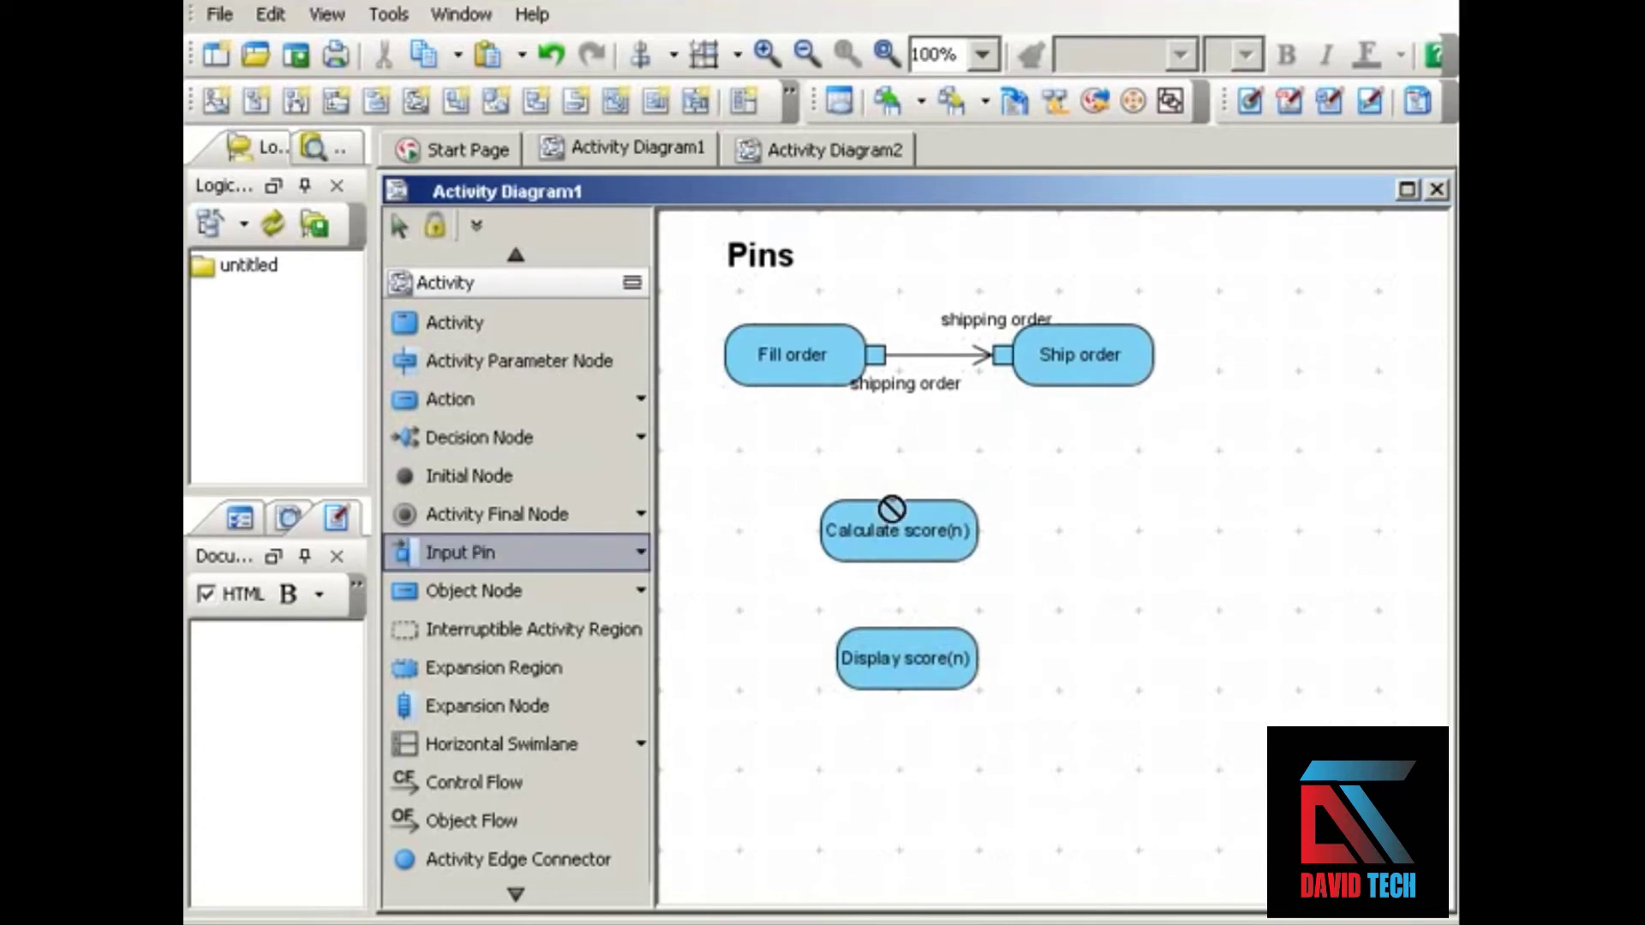
click(888, 500)
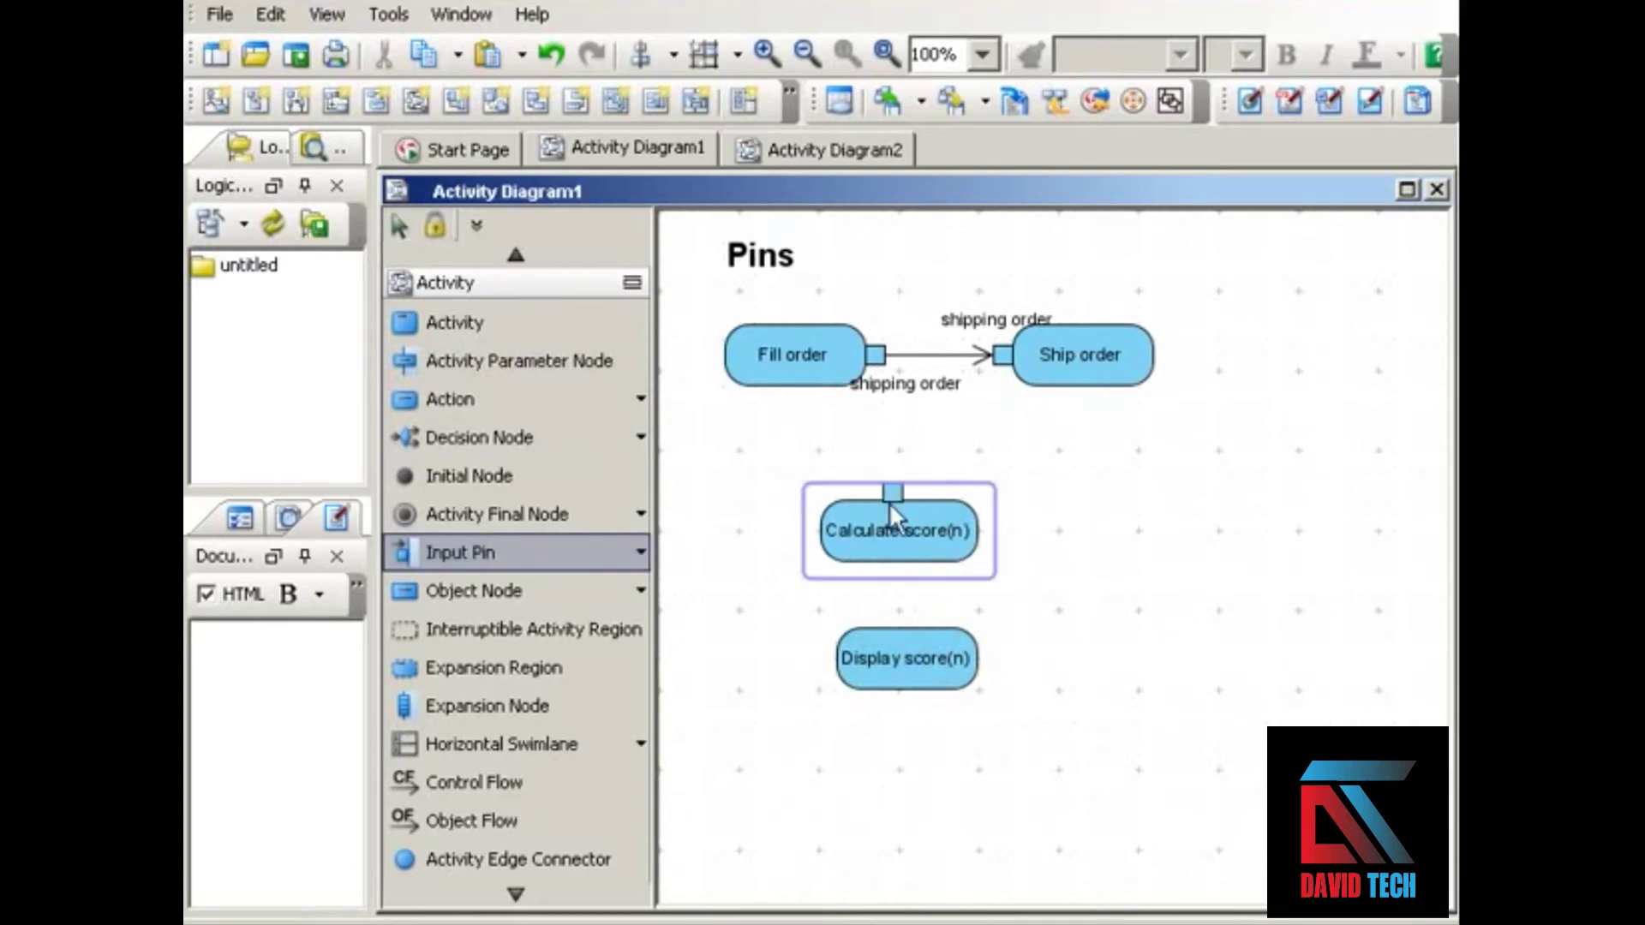
click(936, 484)
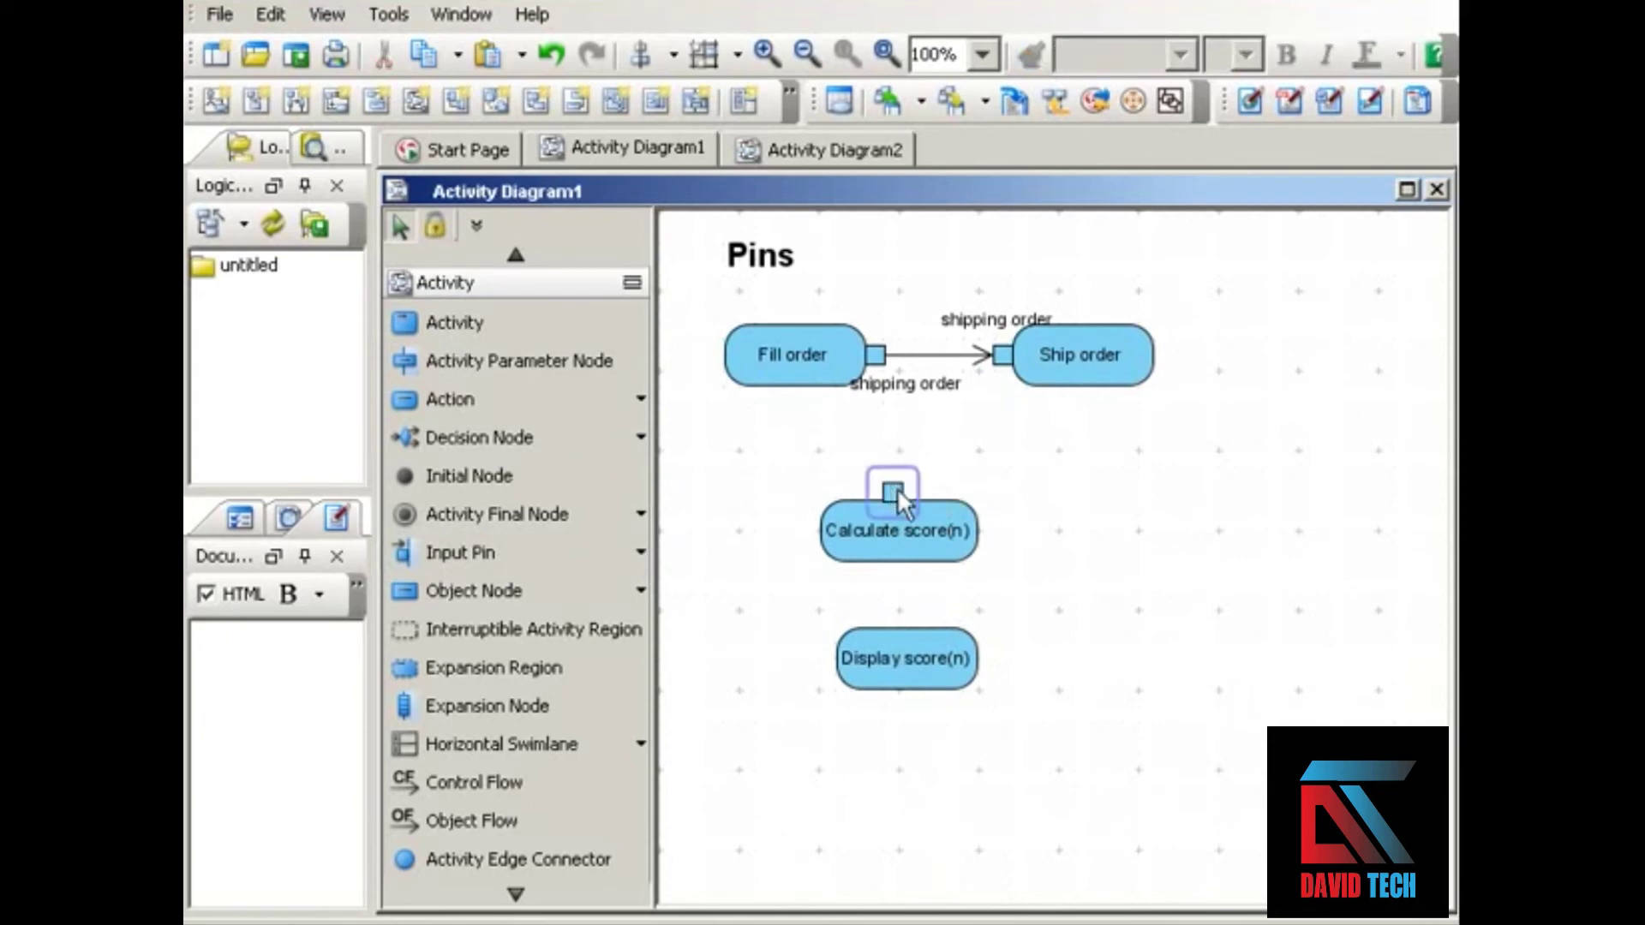
double_click(893, 493)
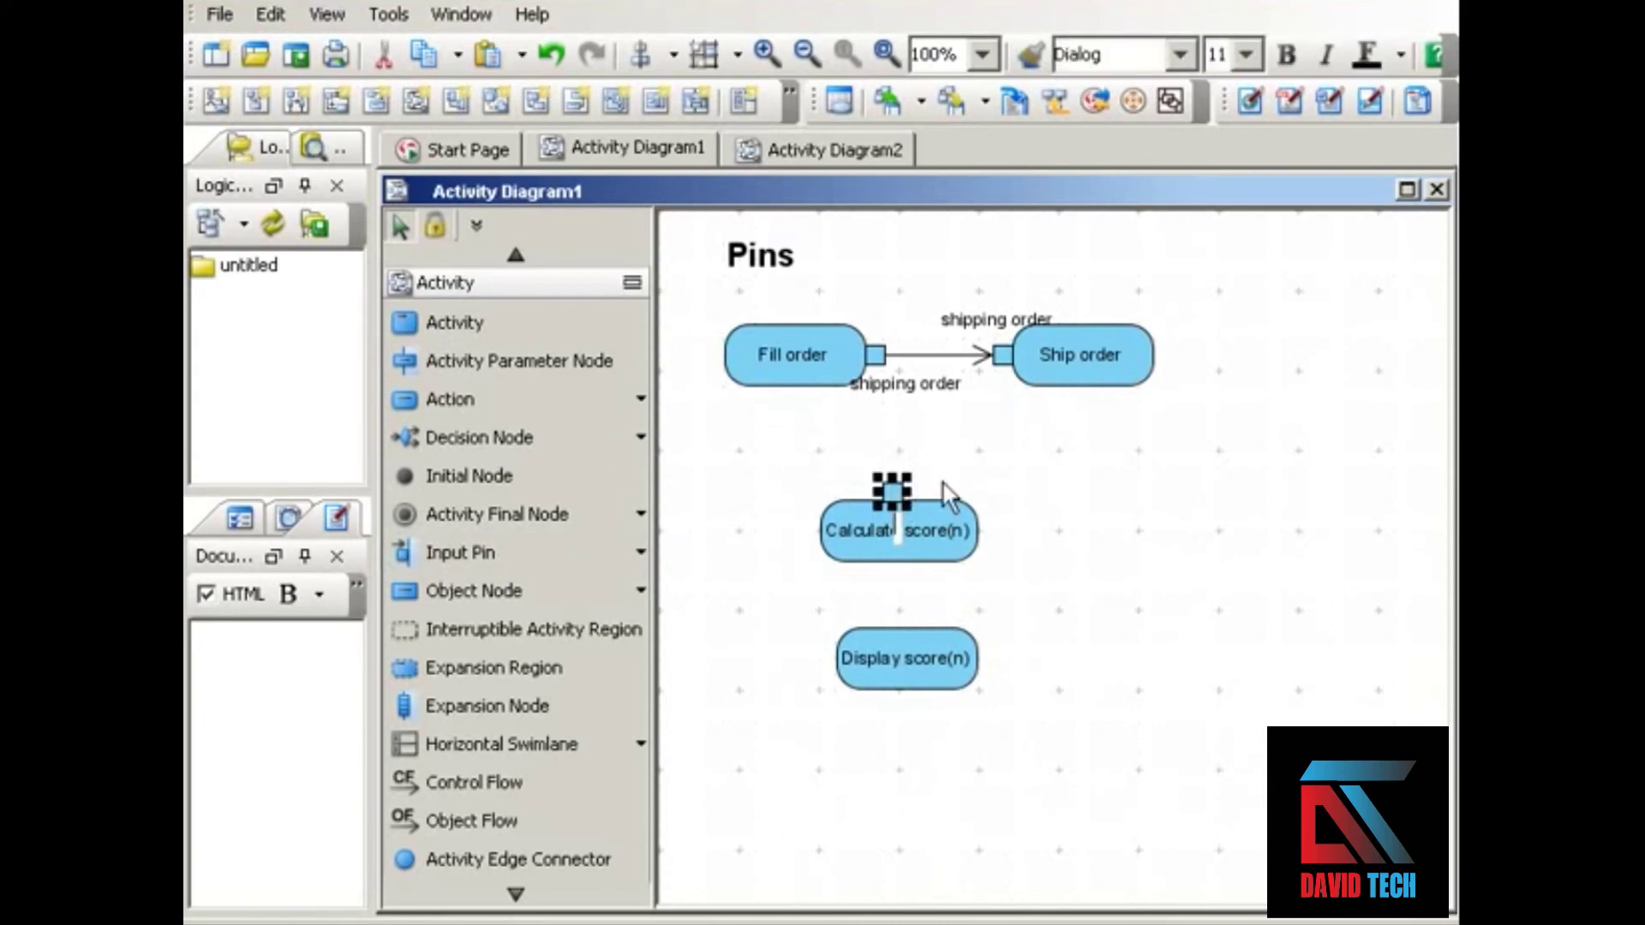
text(N)
key(Return)
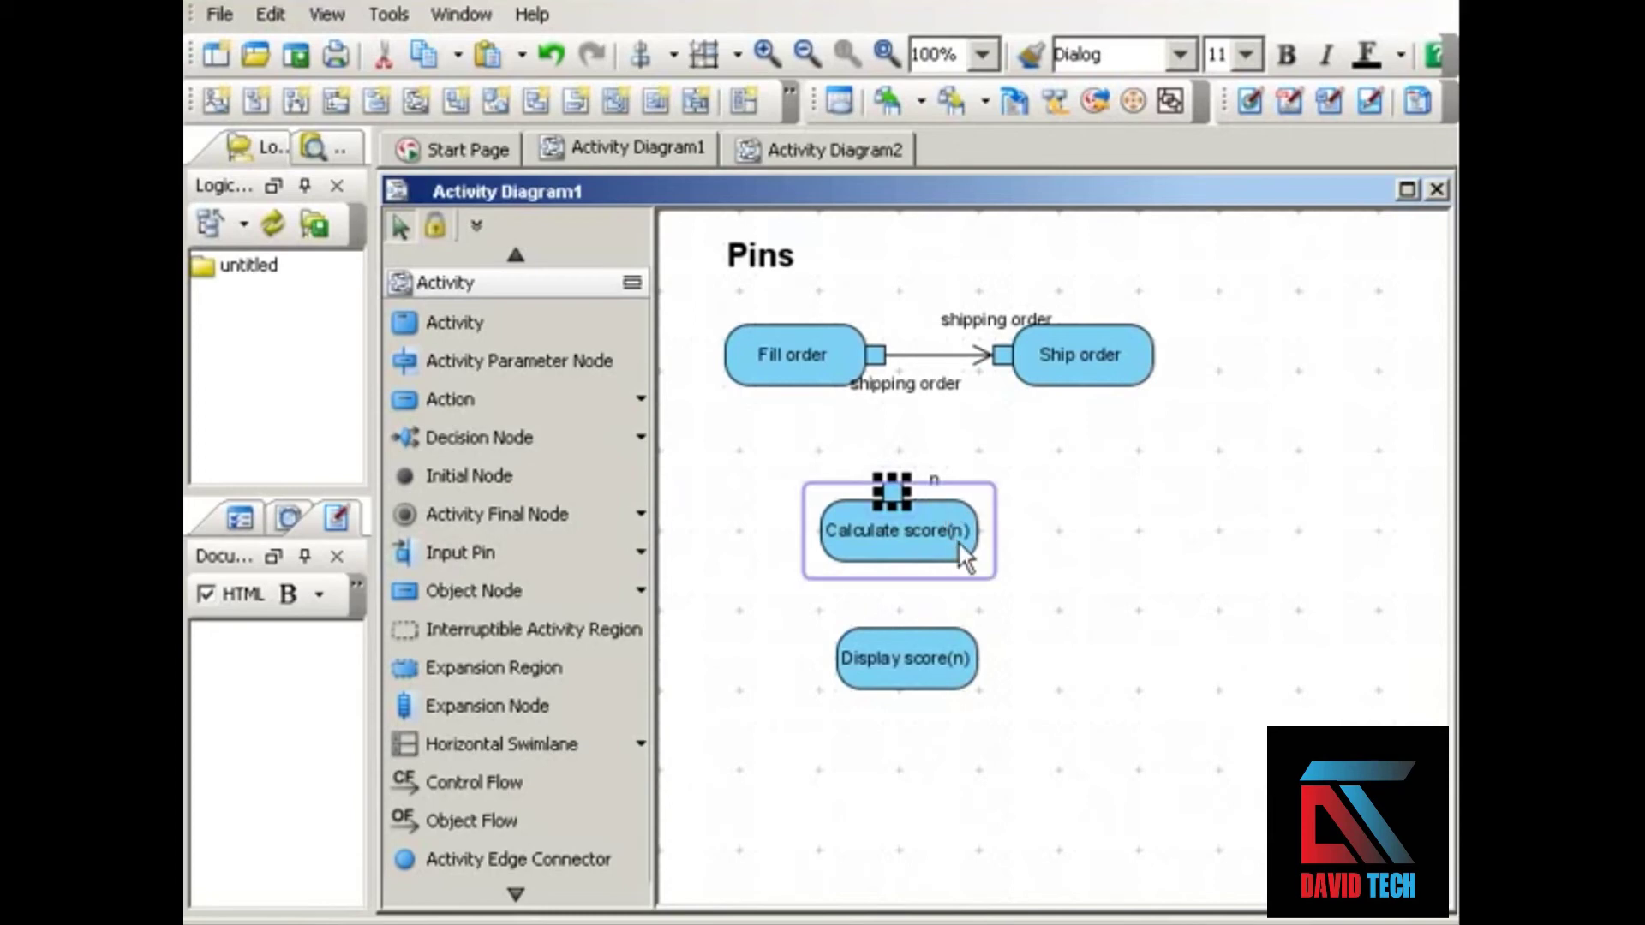
click(1073, 521)
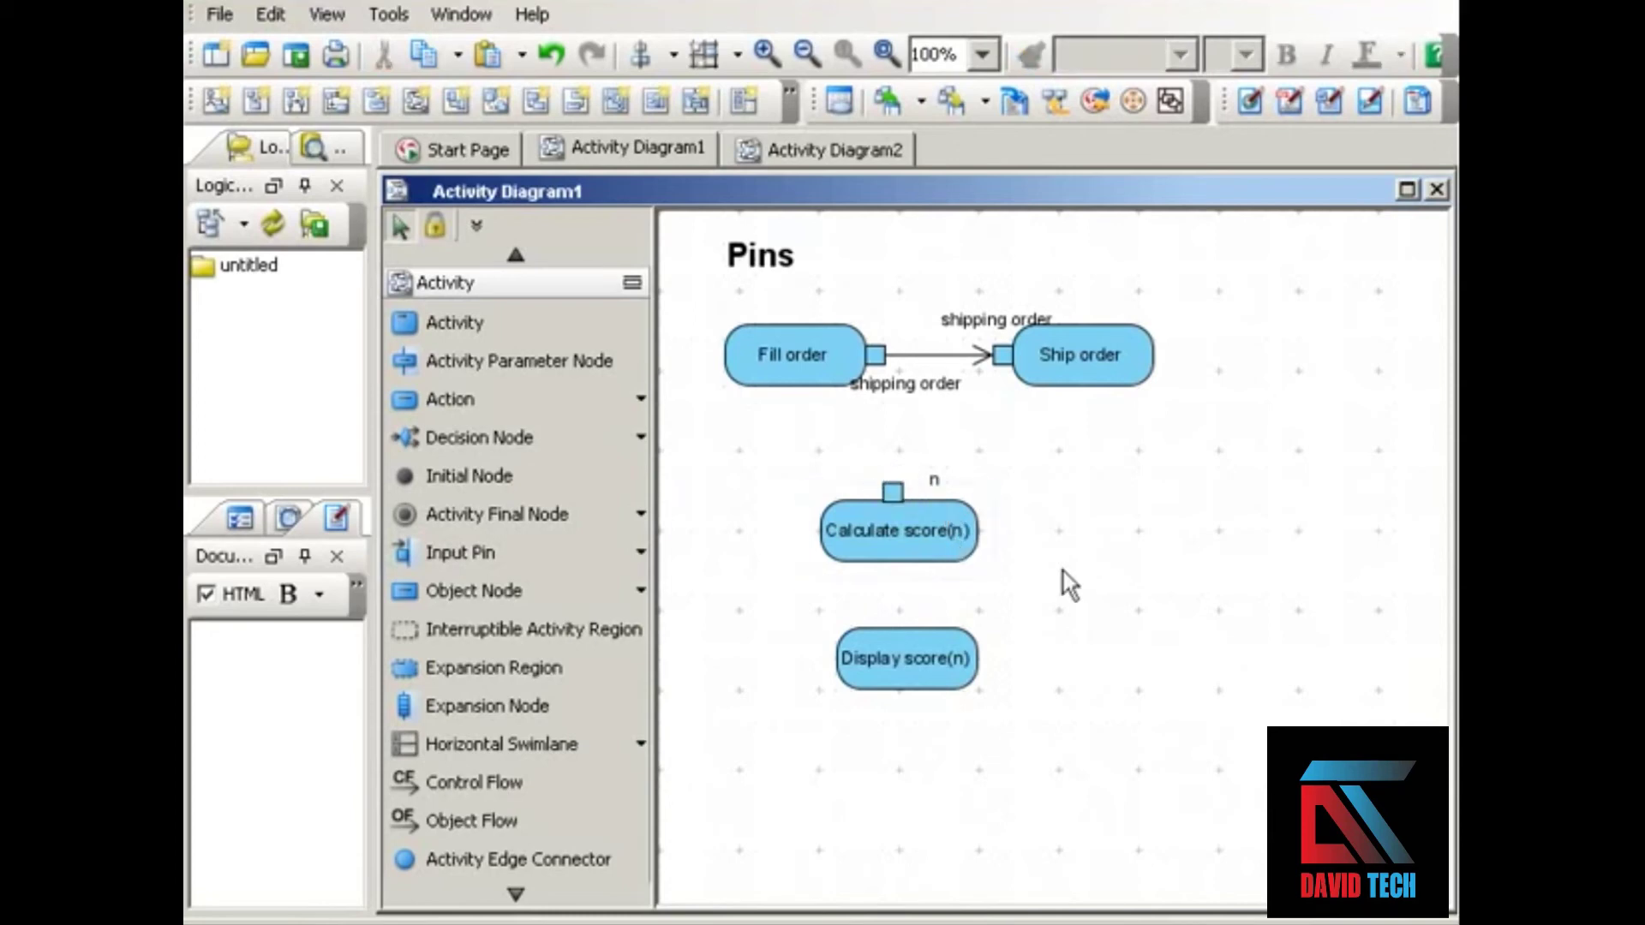
- Attach an output pin named "n, new score" to the lower edge of "Calculate score(n)" and move its label beside the pin
click(641, 552)
click(583, 591)
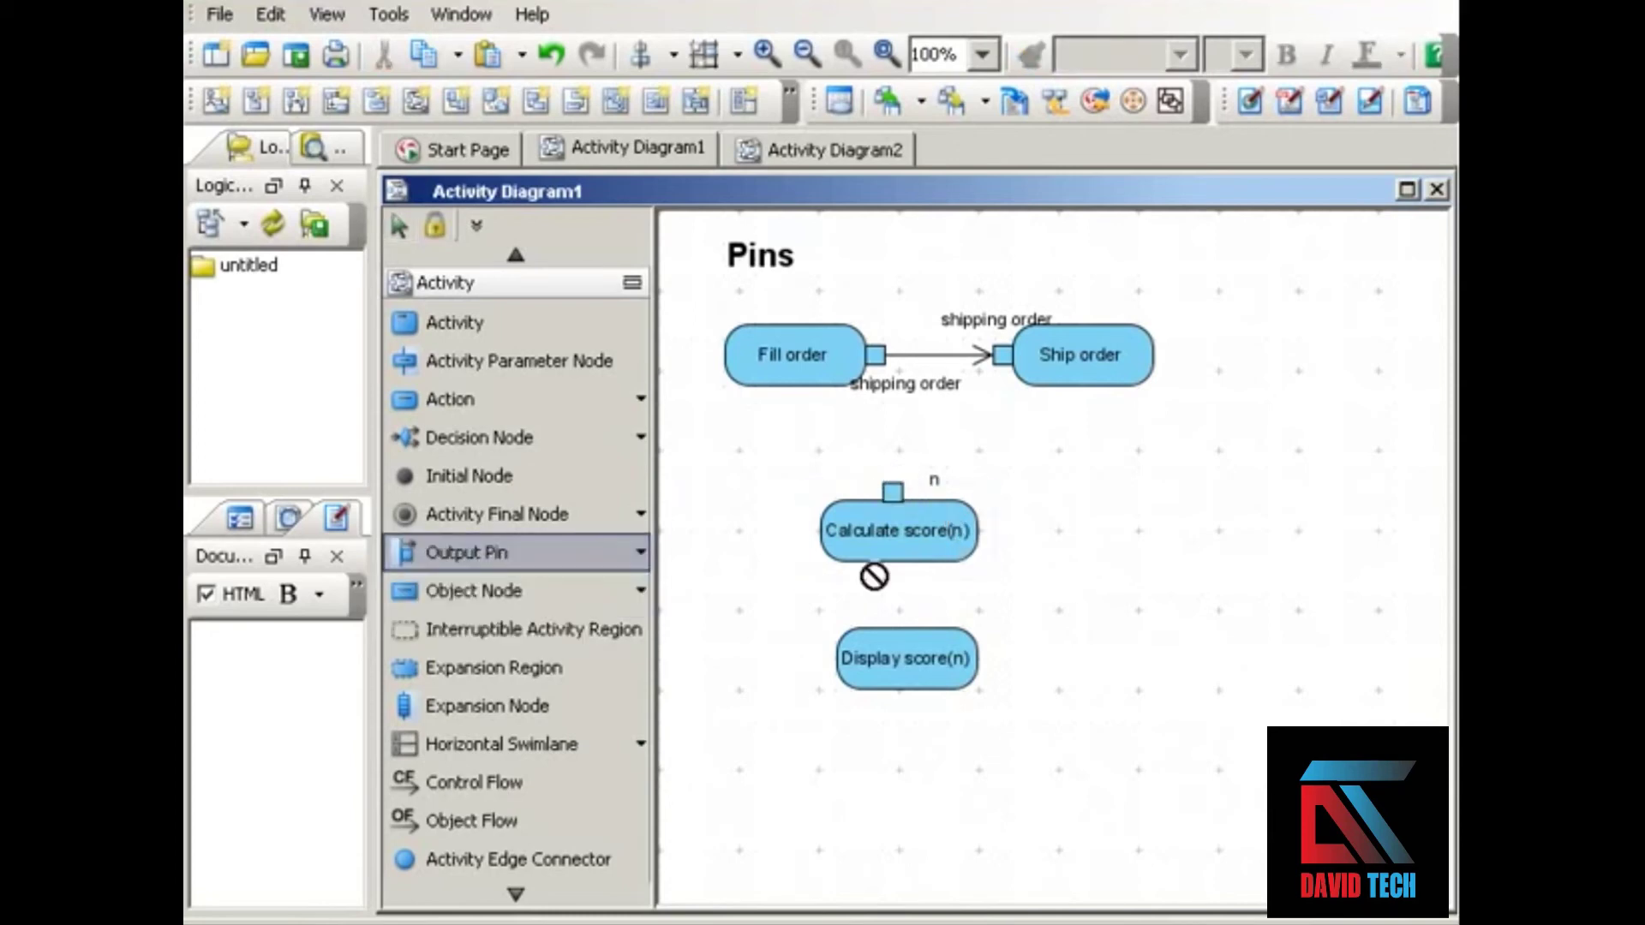
click(905, 566)
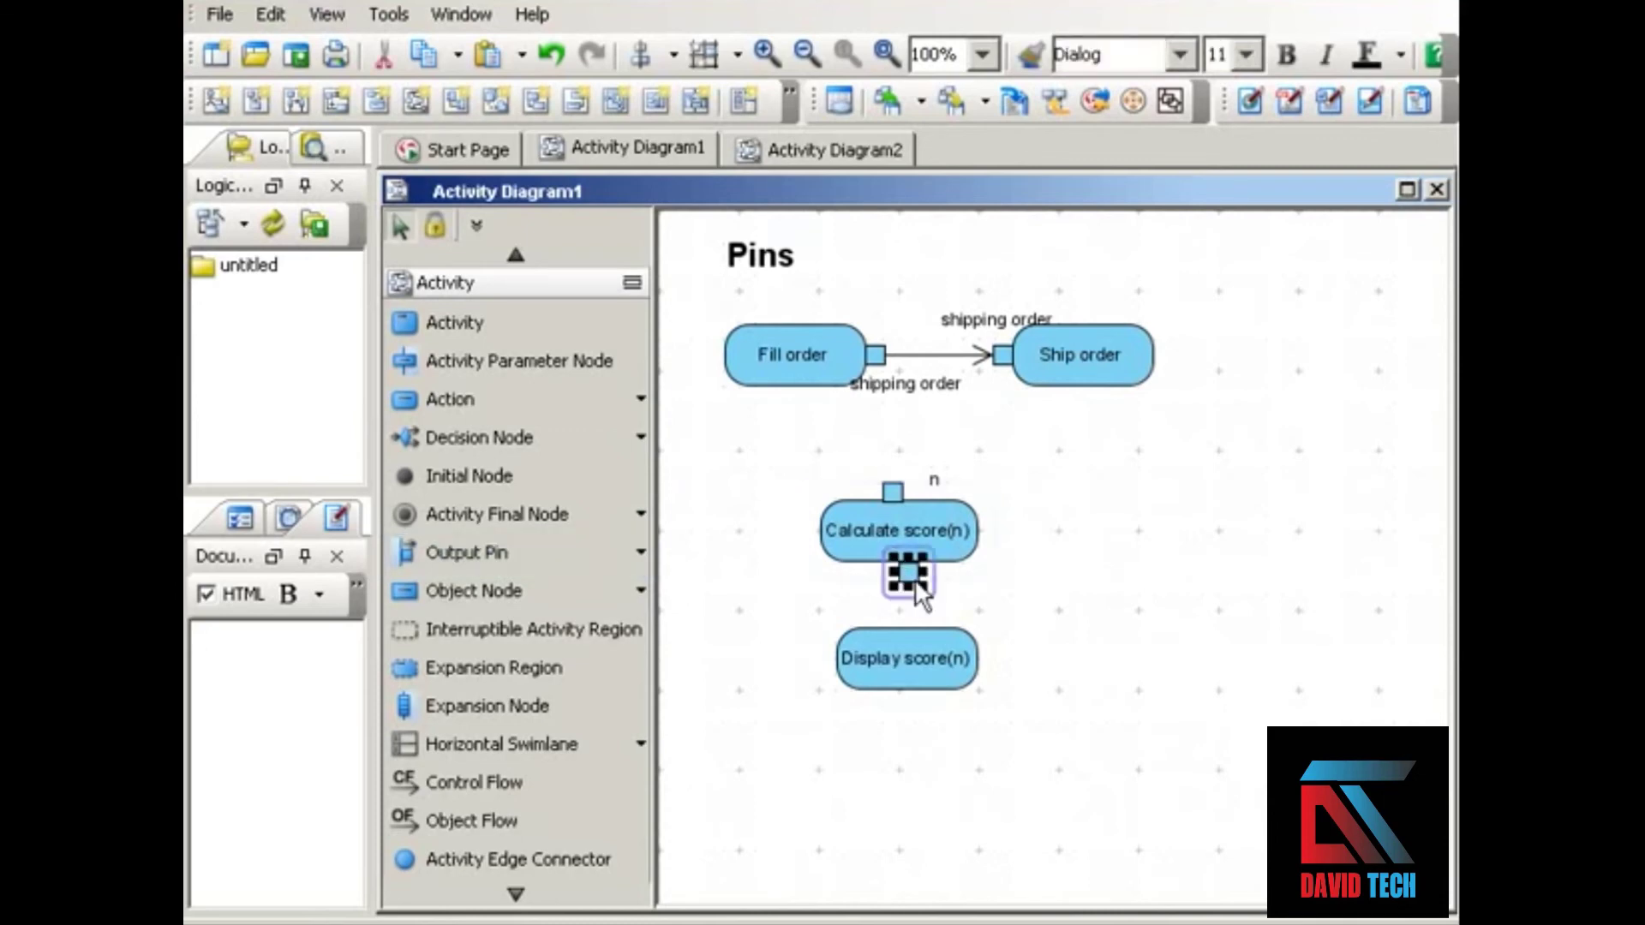
text(n, )
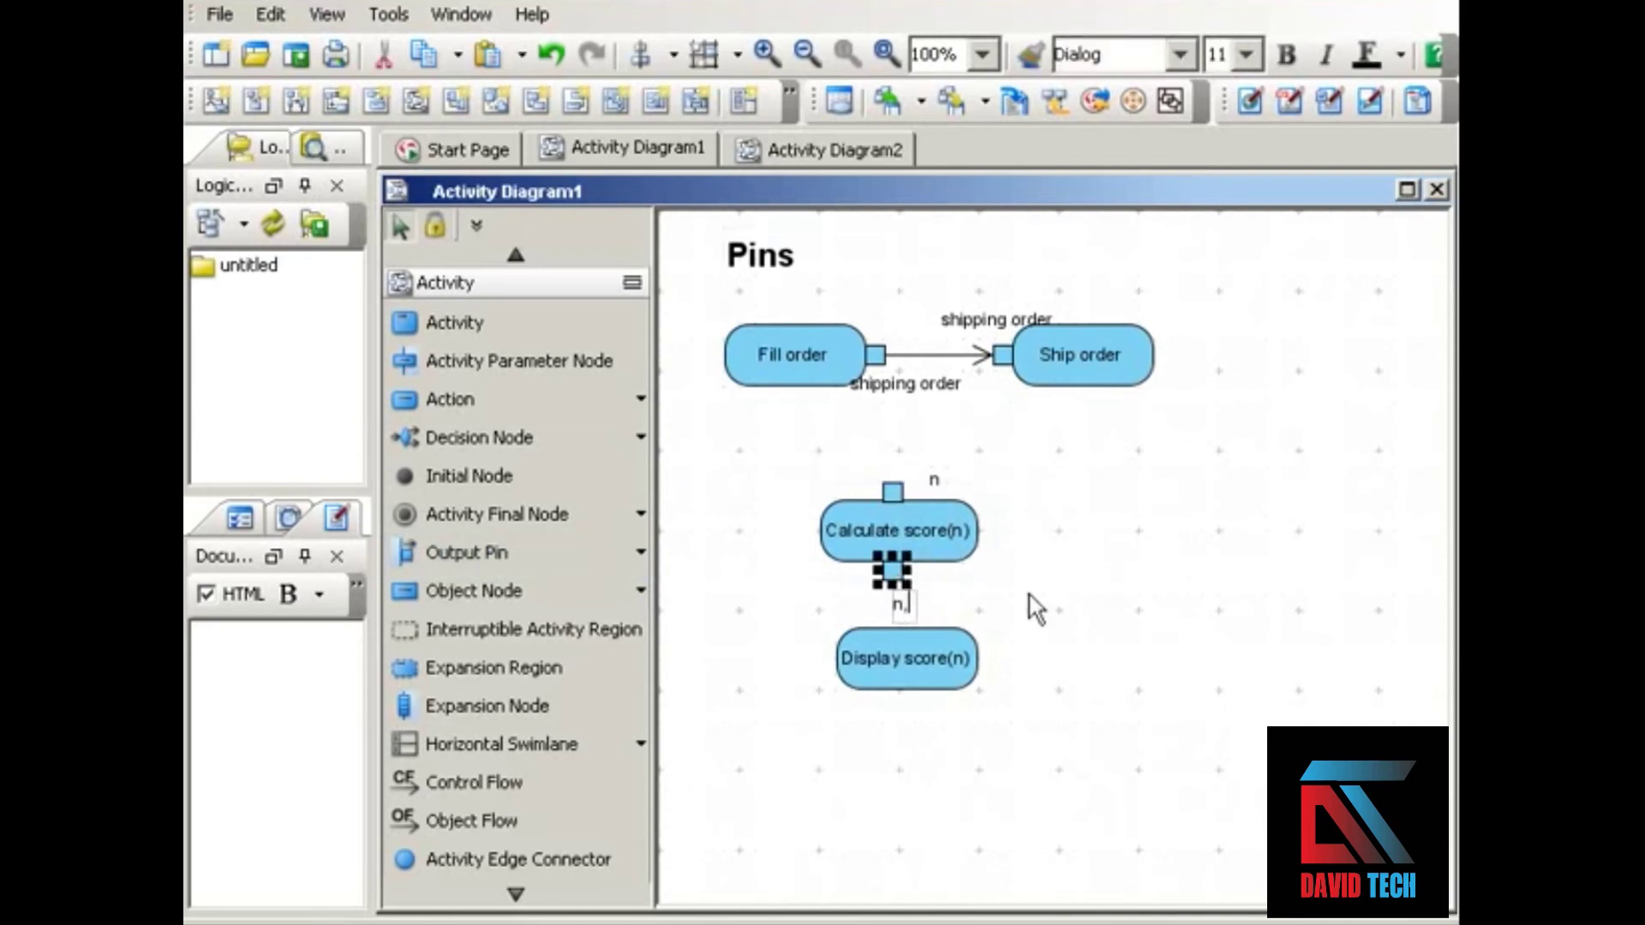
text(new score)
drag(883, 591, 970, 577)
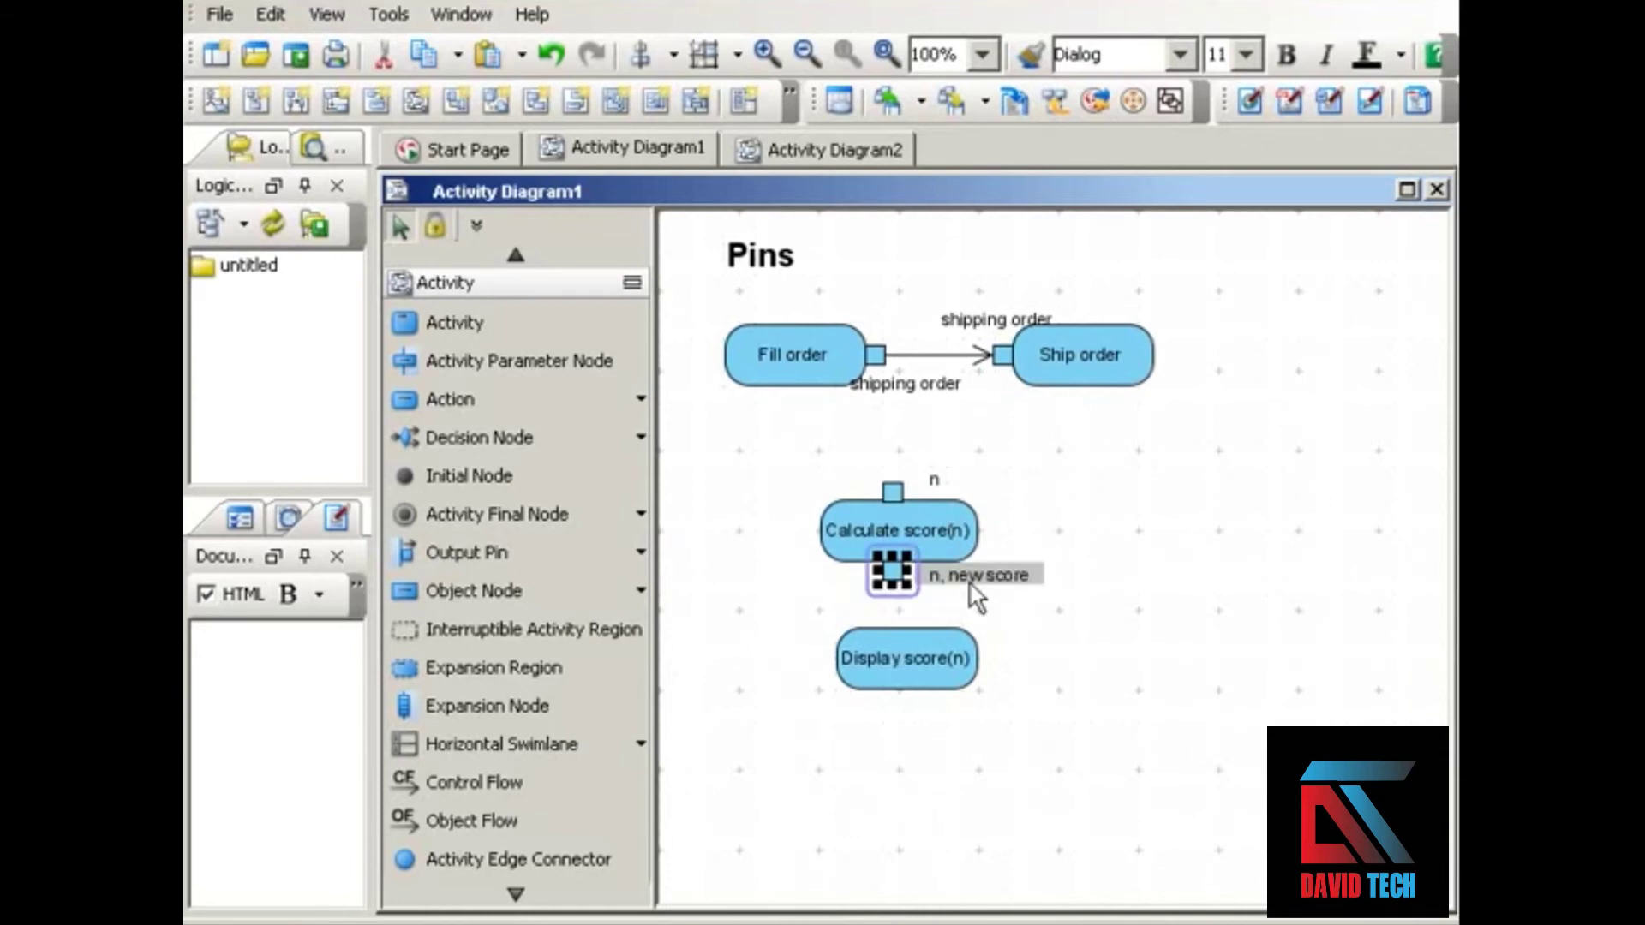
click(1032, 622)
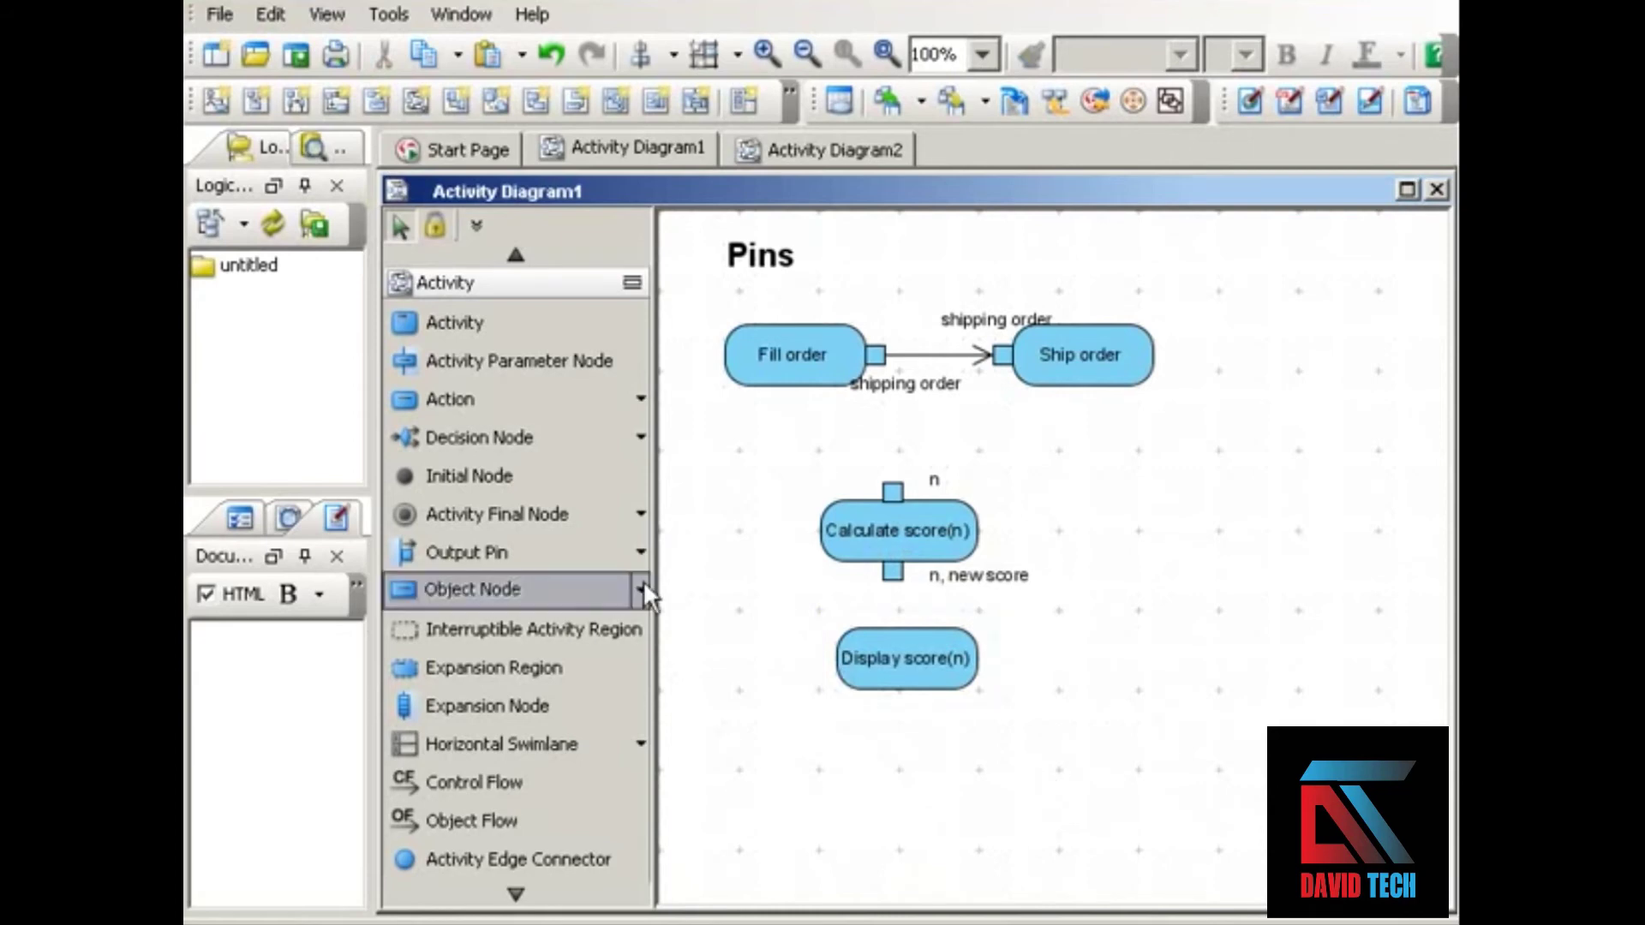
- Attach an input pin named "n,new score" to the upper edge of "Display score(n)" and connect the "Calculate score(n)" output pin to it
click(643, 552)
click(607, 589)
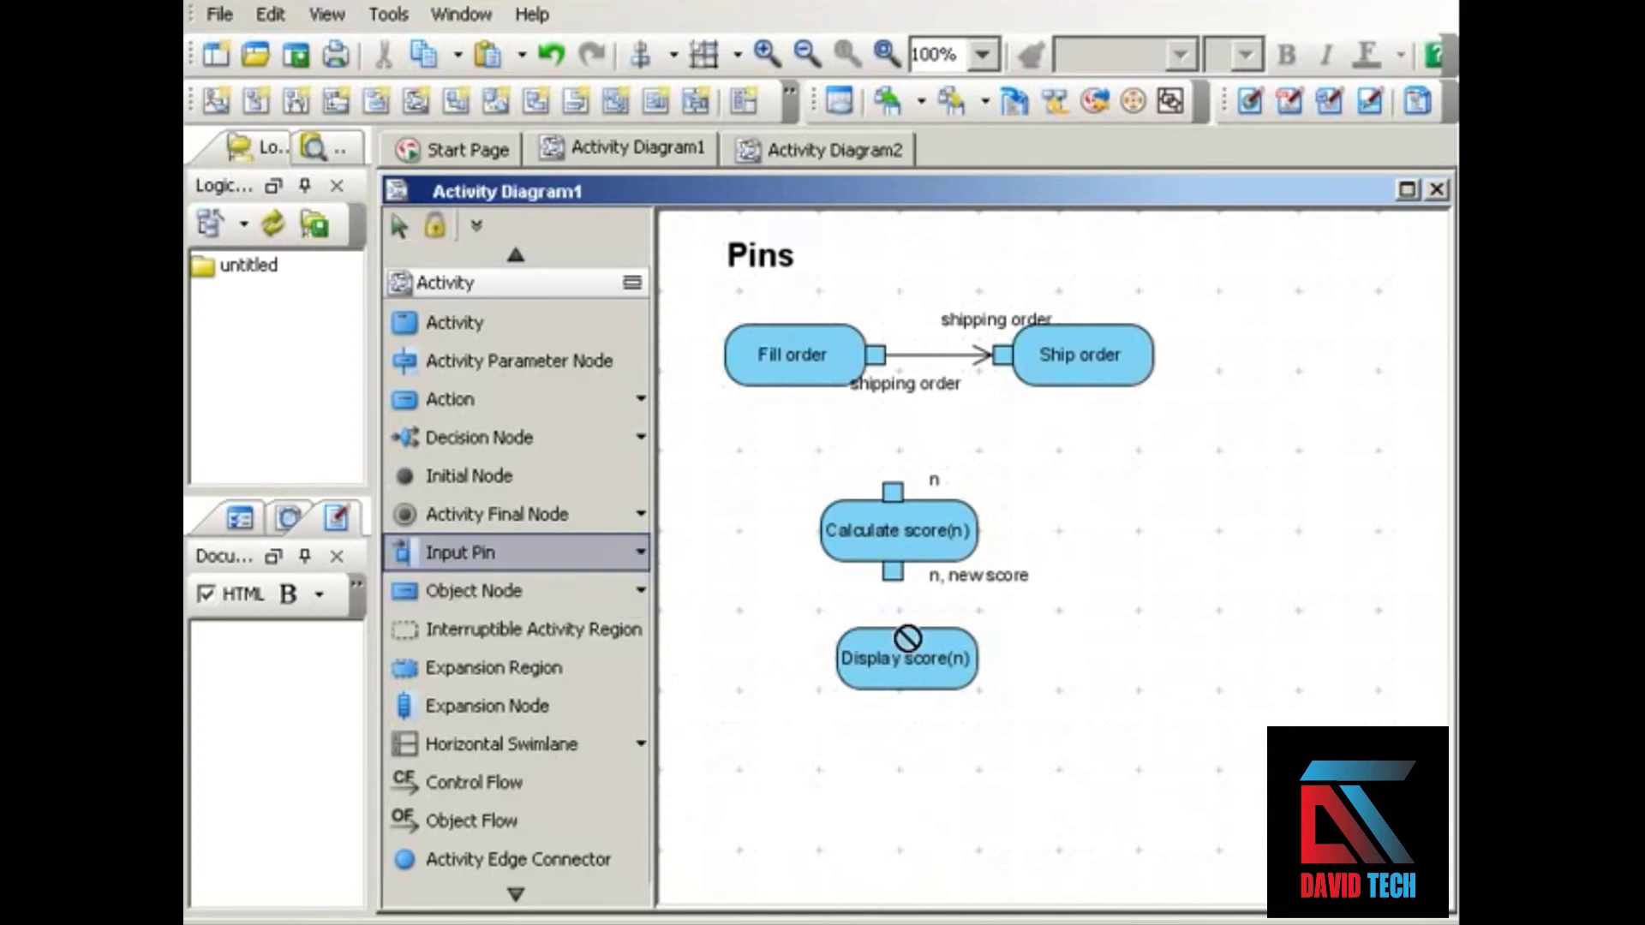
click(896, 640)
drag(908, 618, 903, 619)
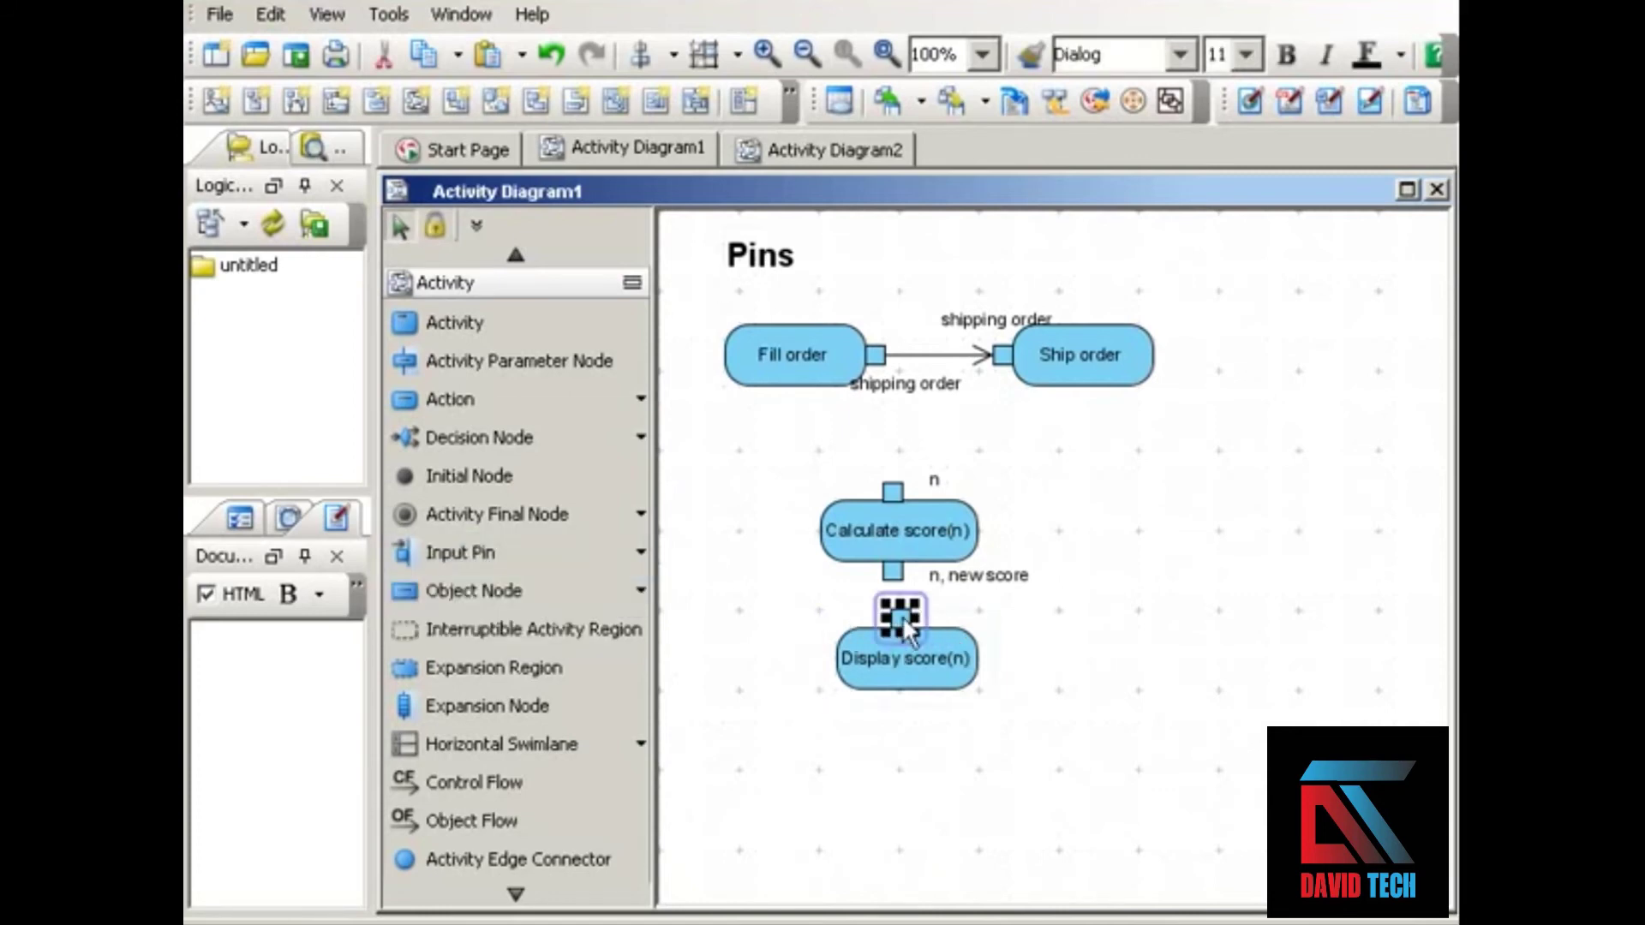
text(n)
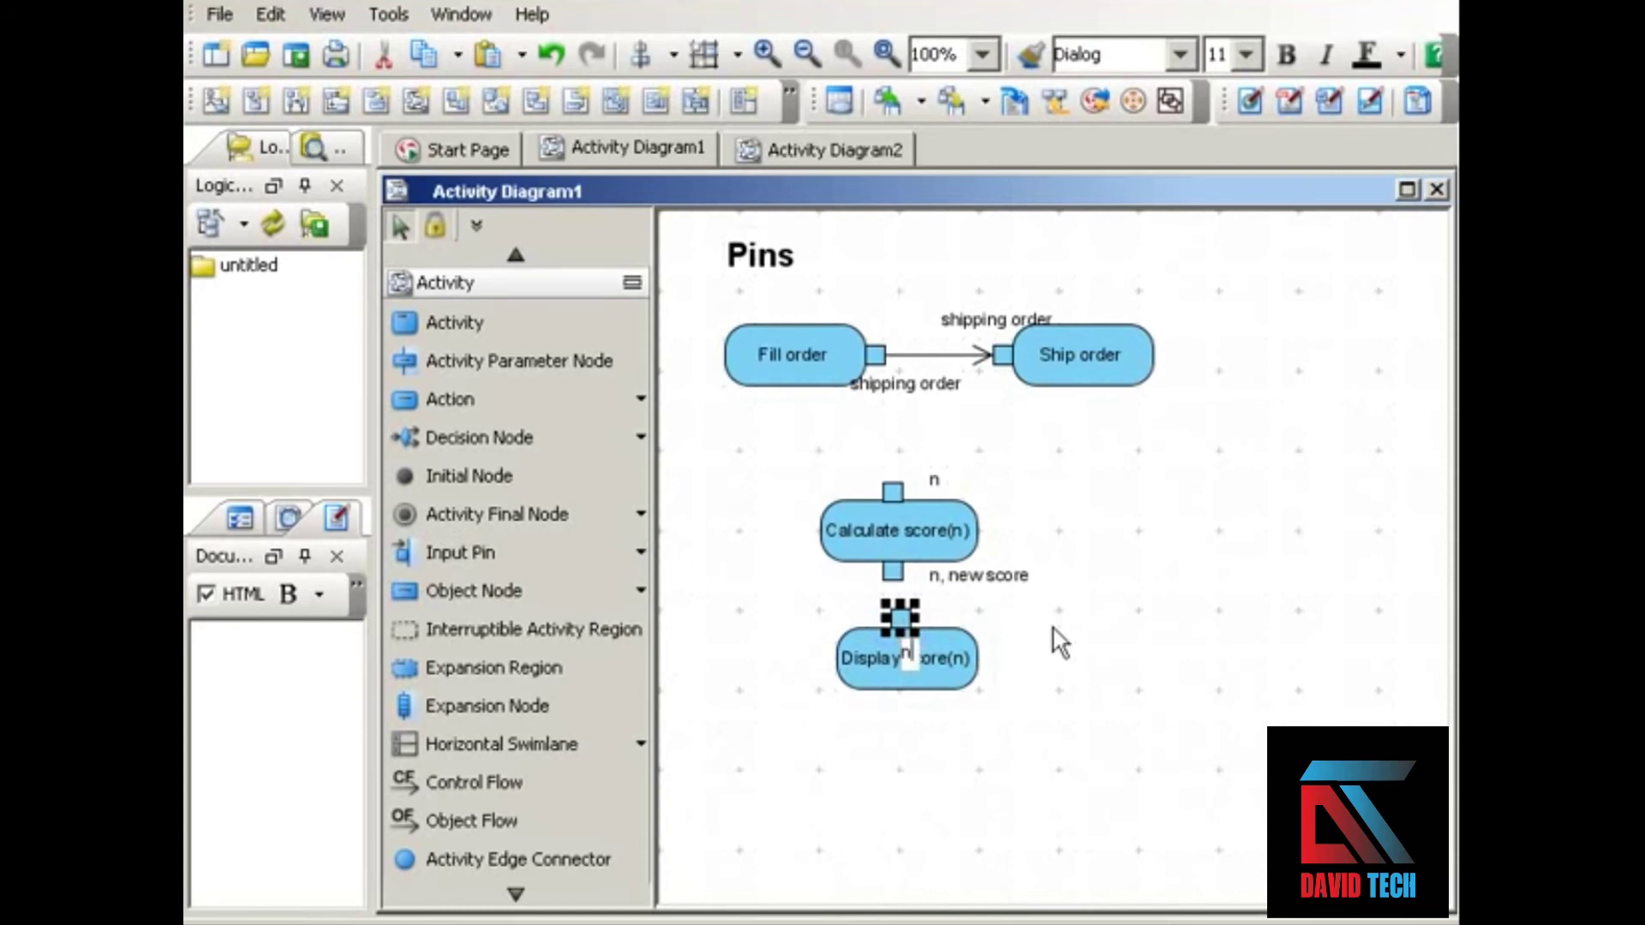
text(,new)
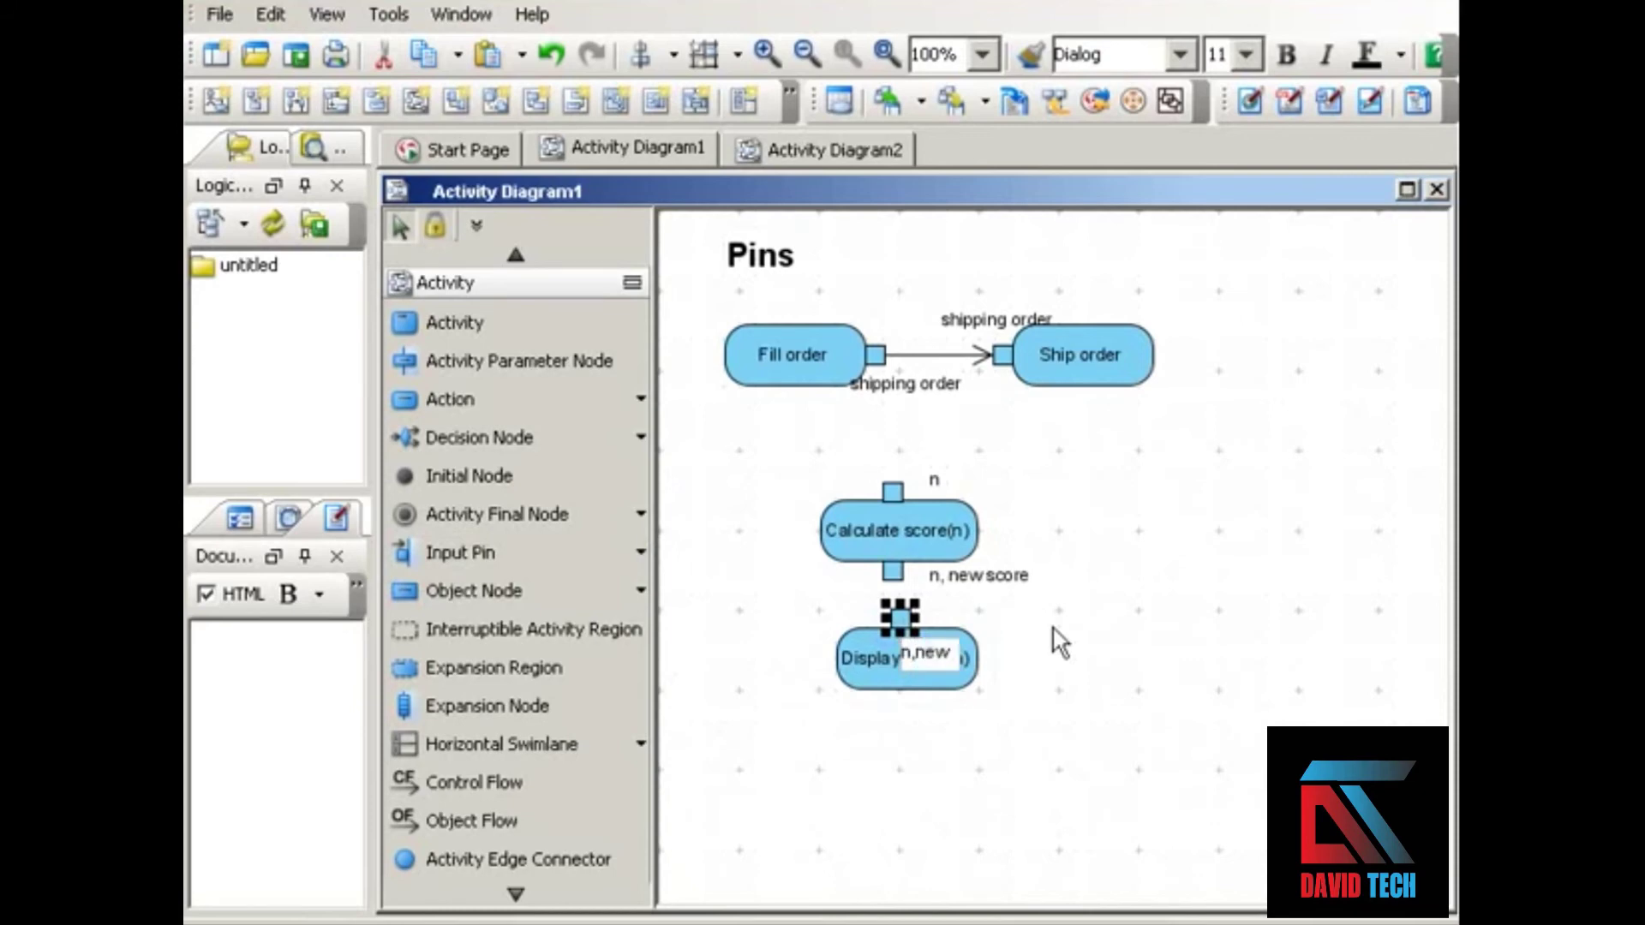
text( score)
key(Return)
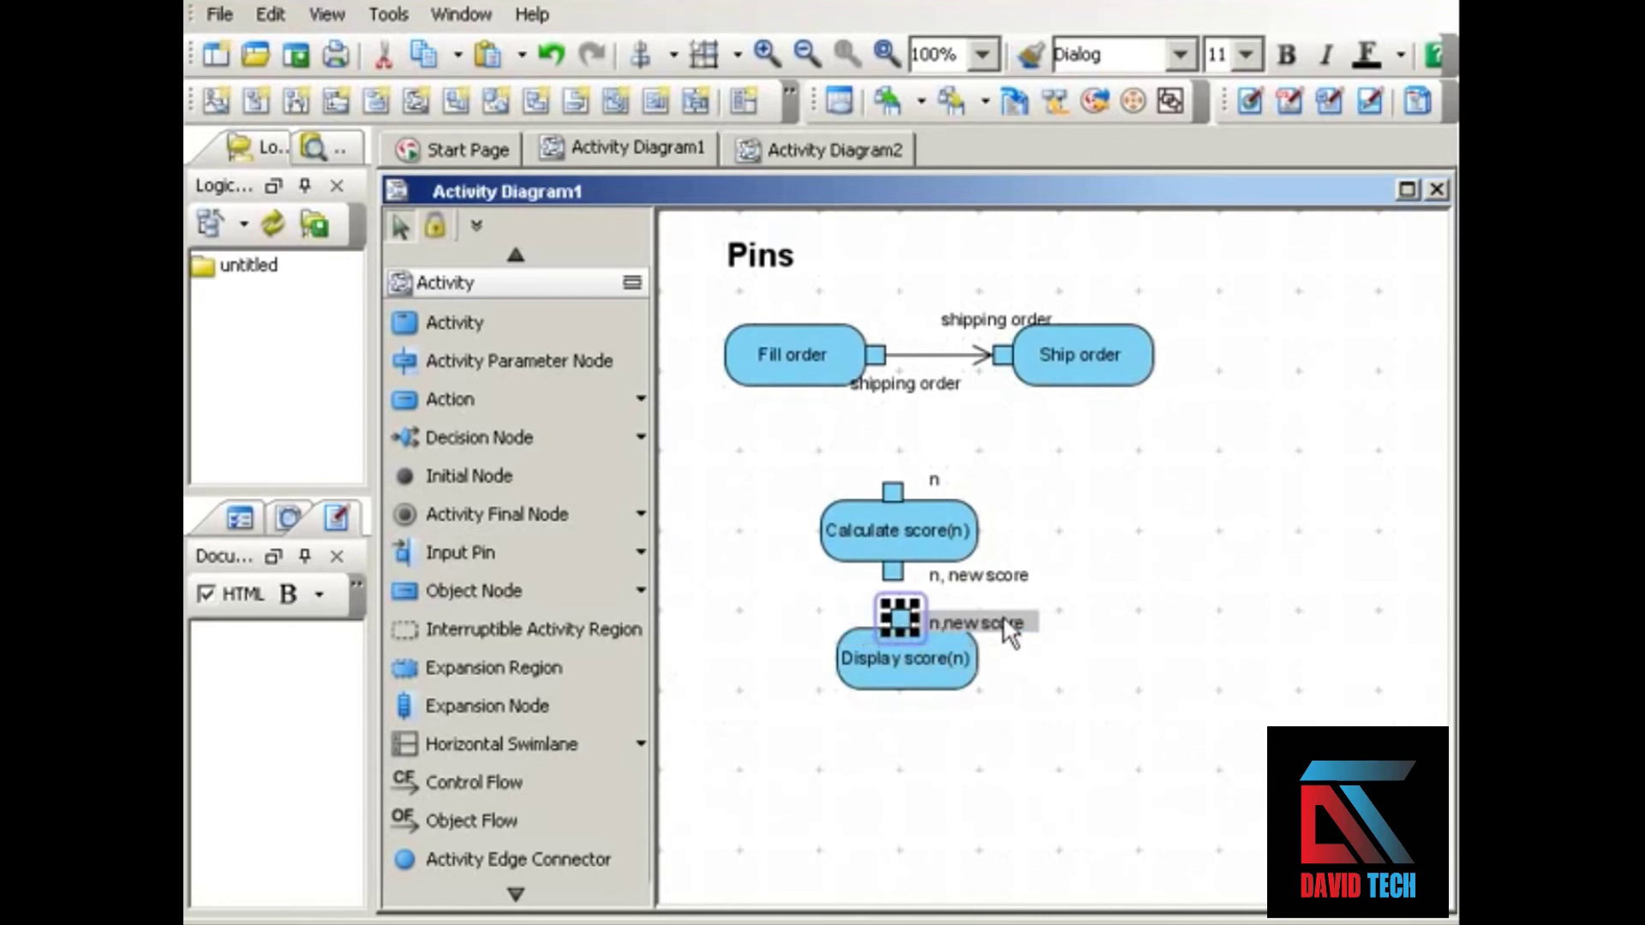
click(1062, 669)
drag(895, 582, 906, 619)
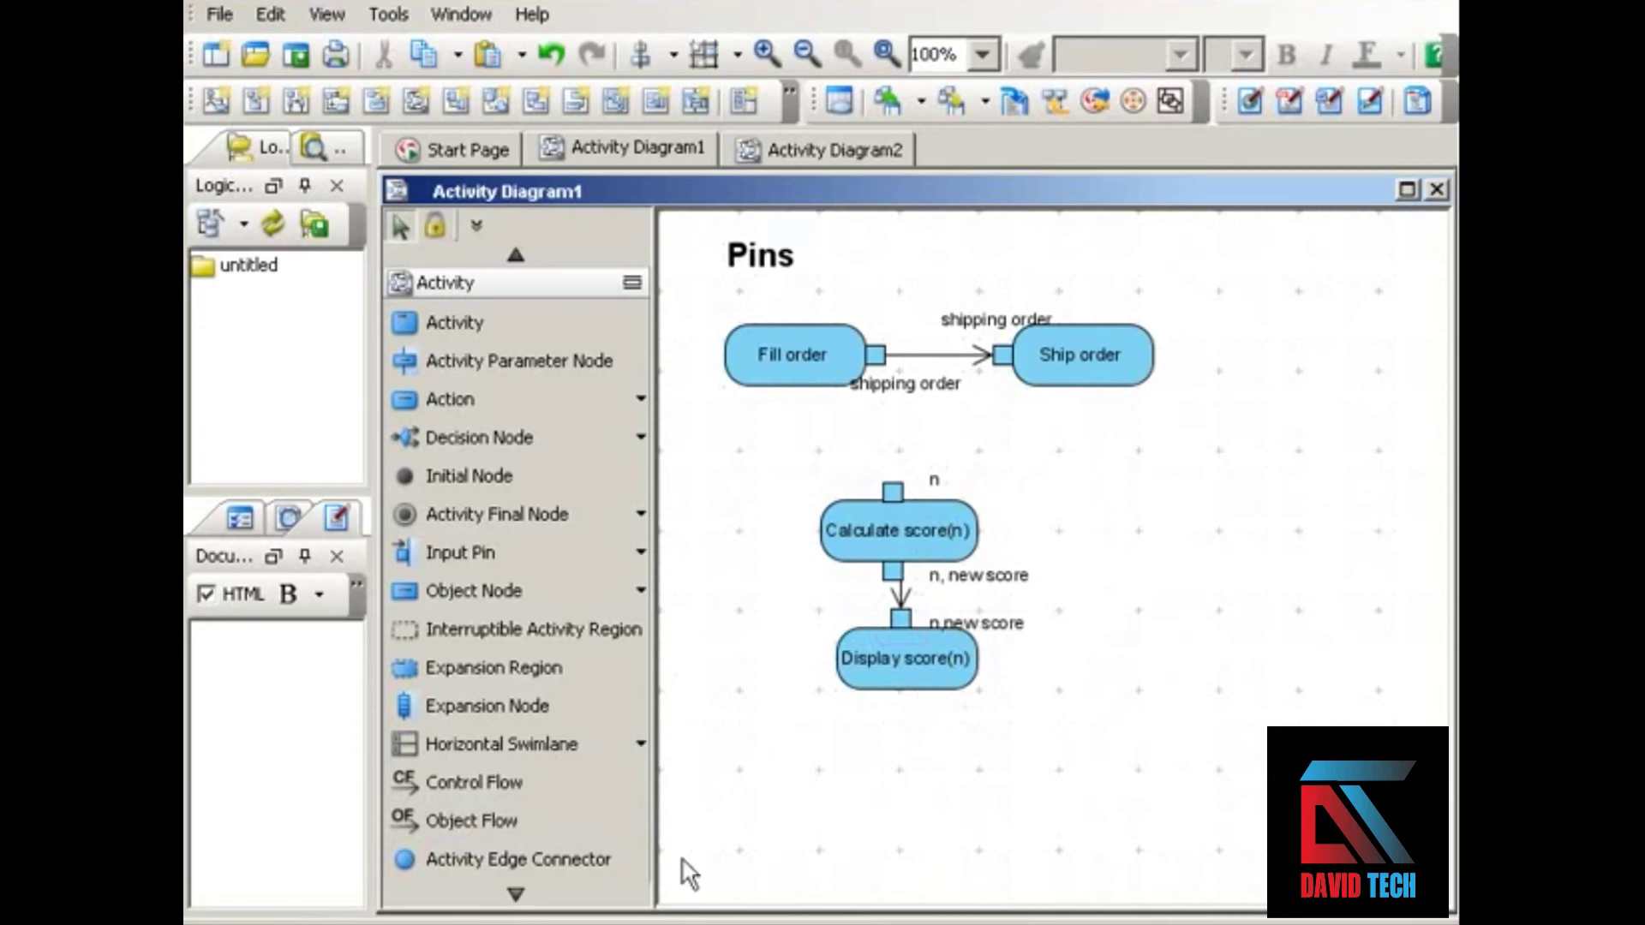
- Place an activity final node below "Display score(n)" and connect the action to it with a control flow
click(562, 518)
click(898, 771)
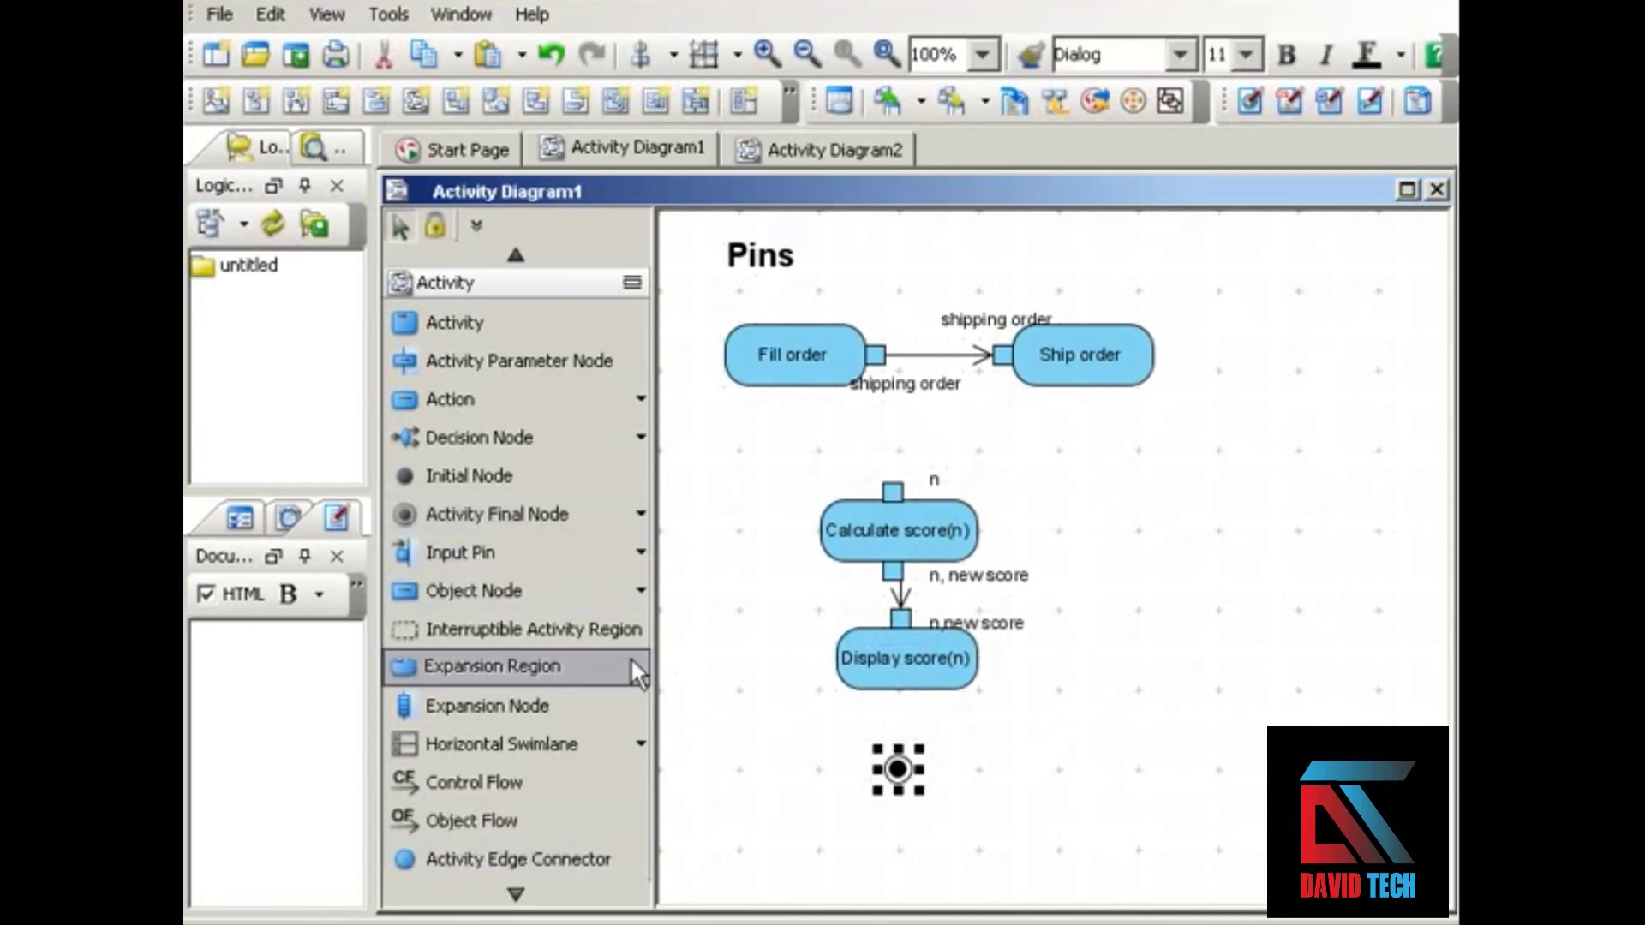
click(619, 779)
drag(912, 665, 898, 769)
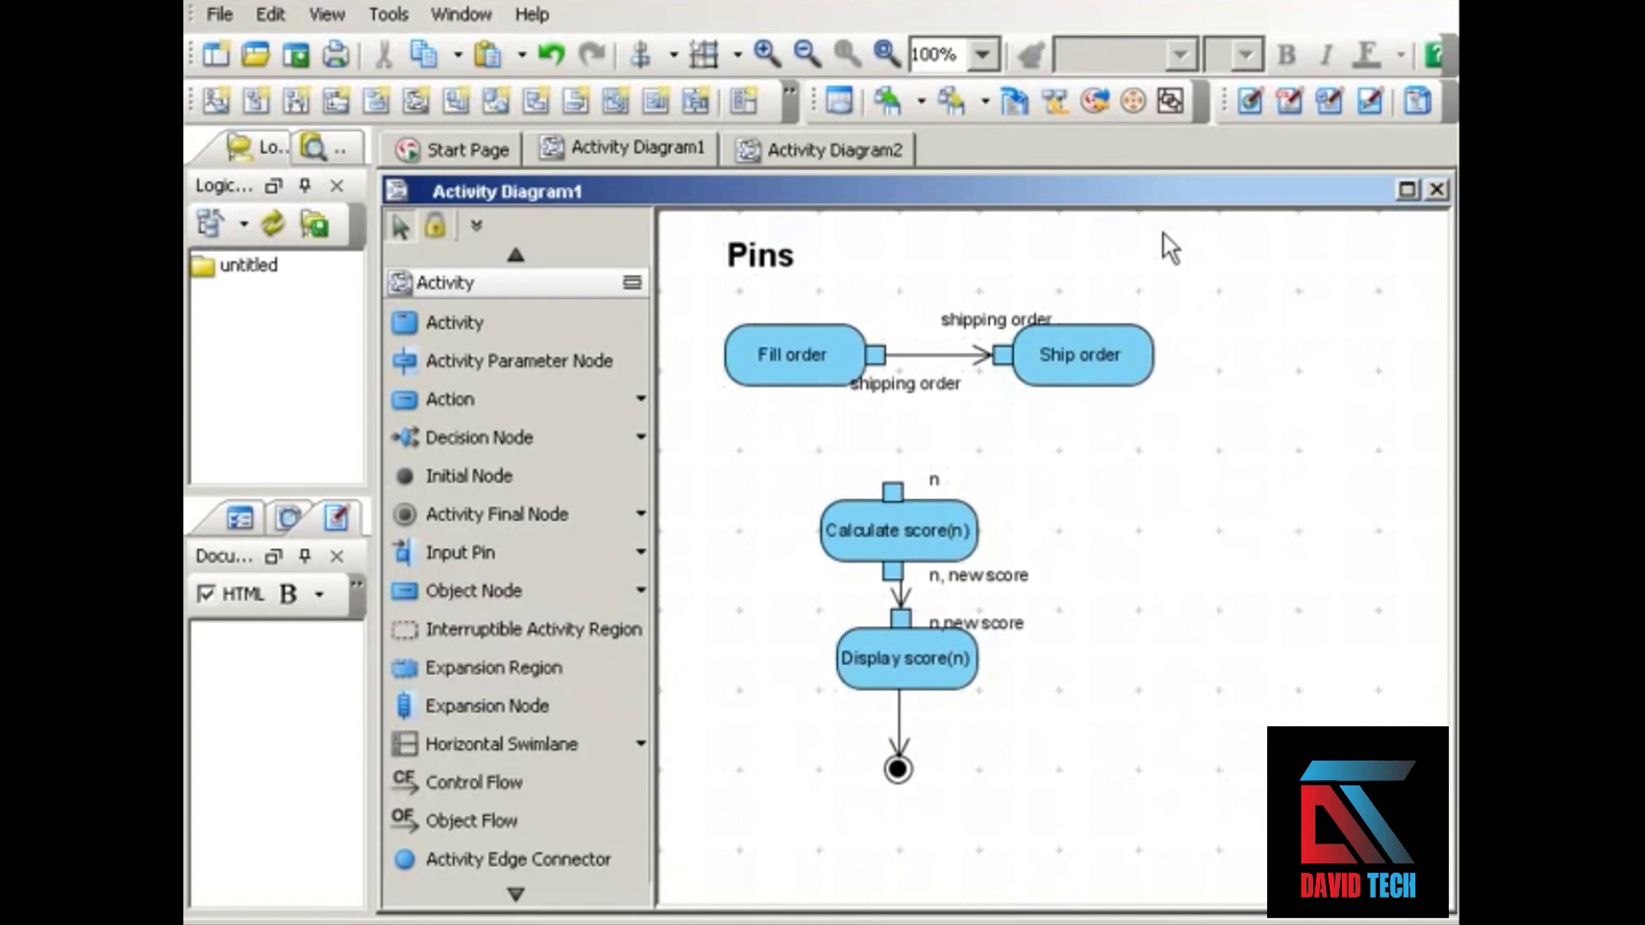
- Examine the transformation note on the flow between the timecard and overtime actions in Activity Diagram2, and return to Activity Diagram1
click(867, 149)
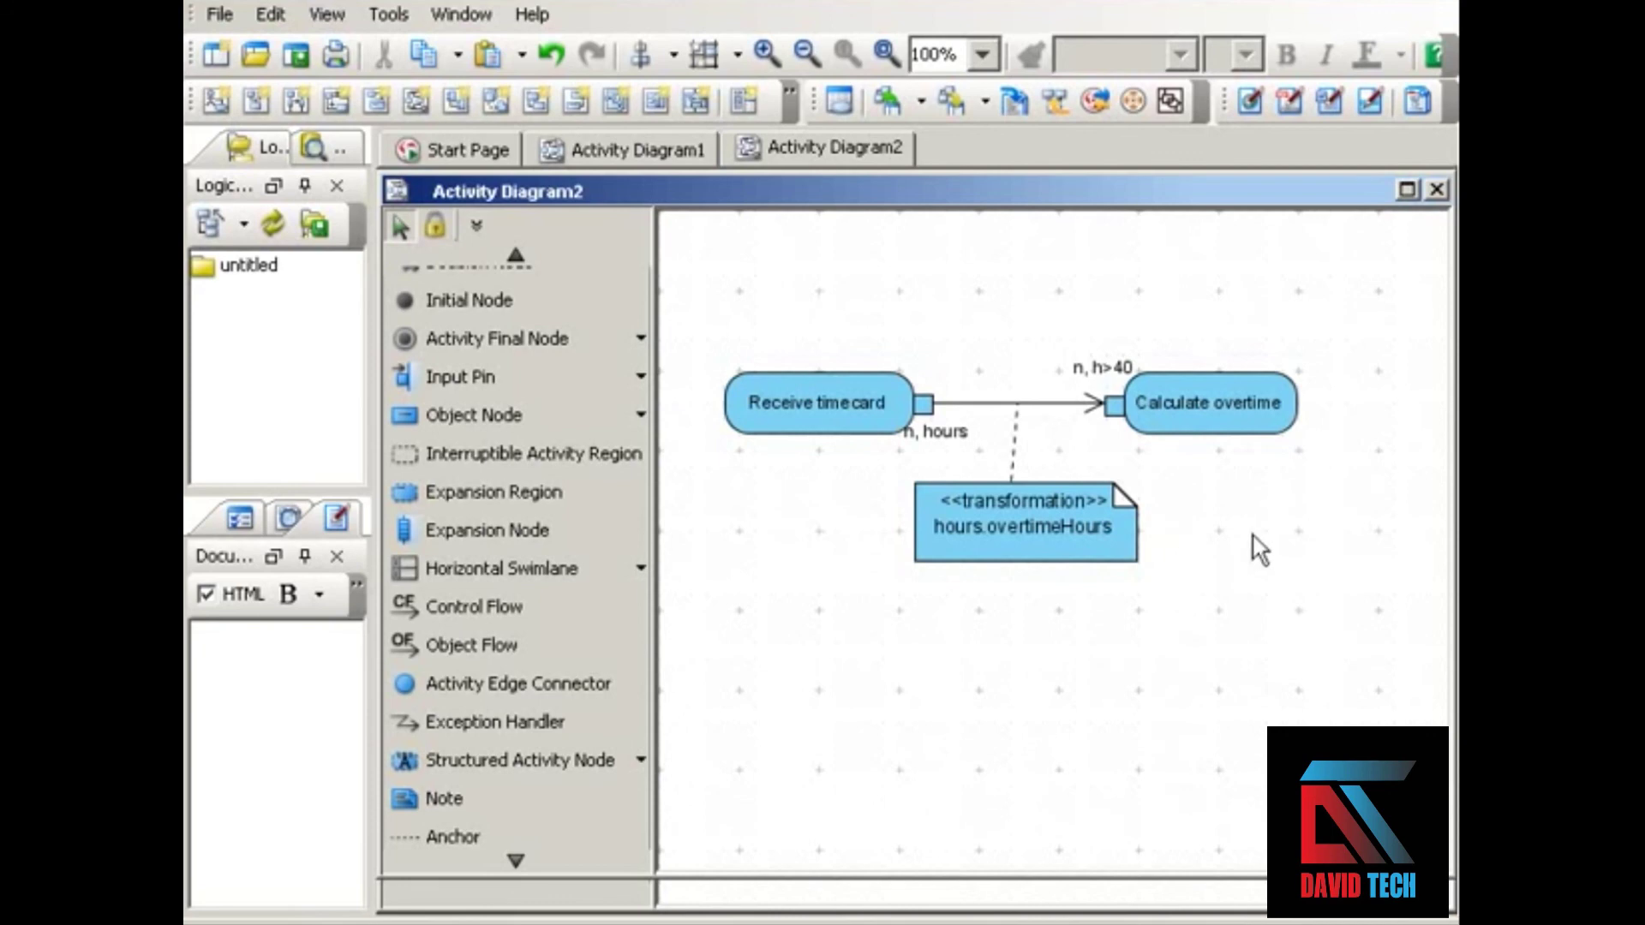
click(1028, 517)
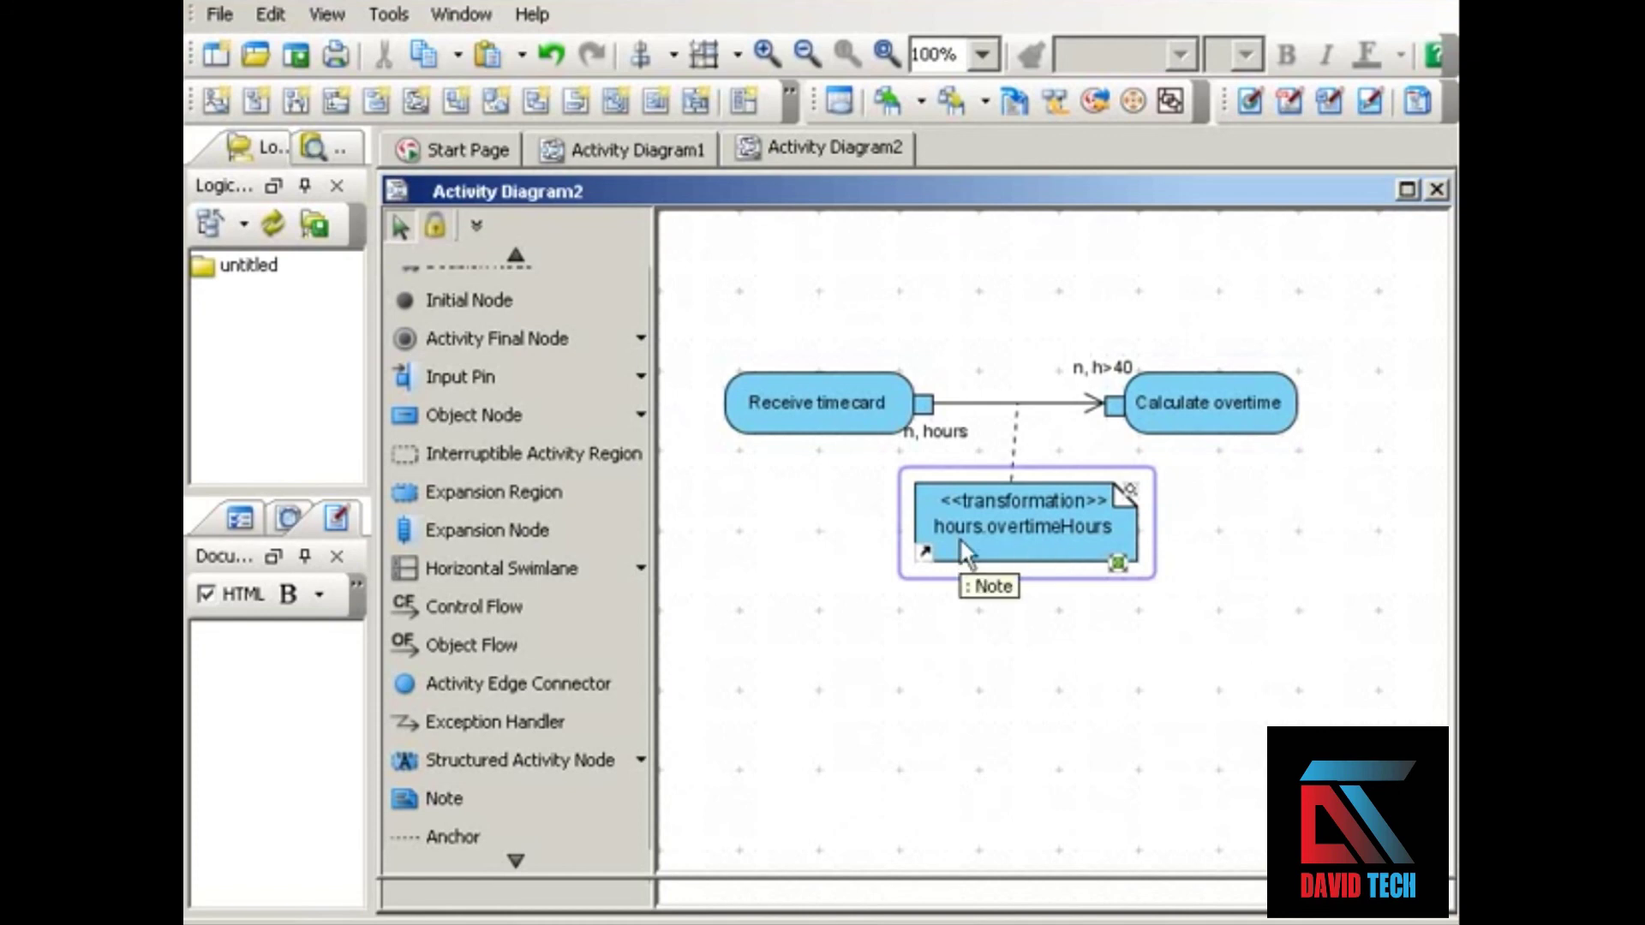
click(1019, 531)
click(1058, 624)
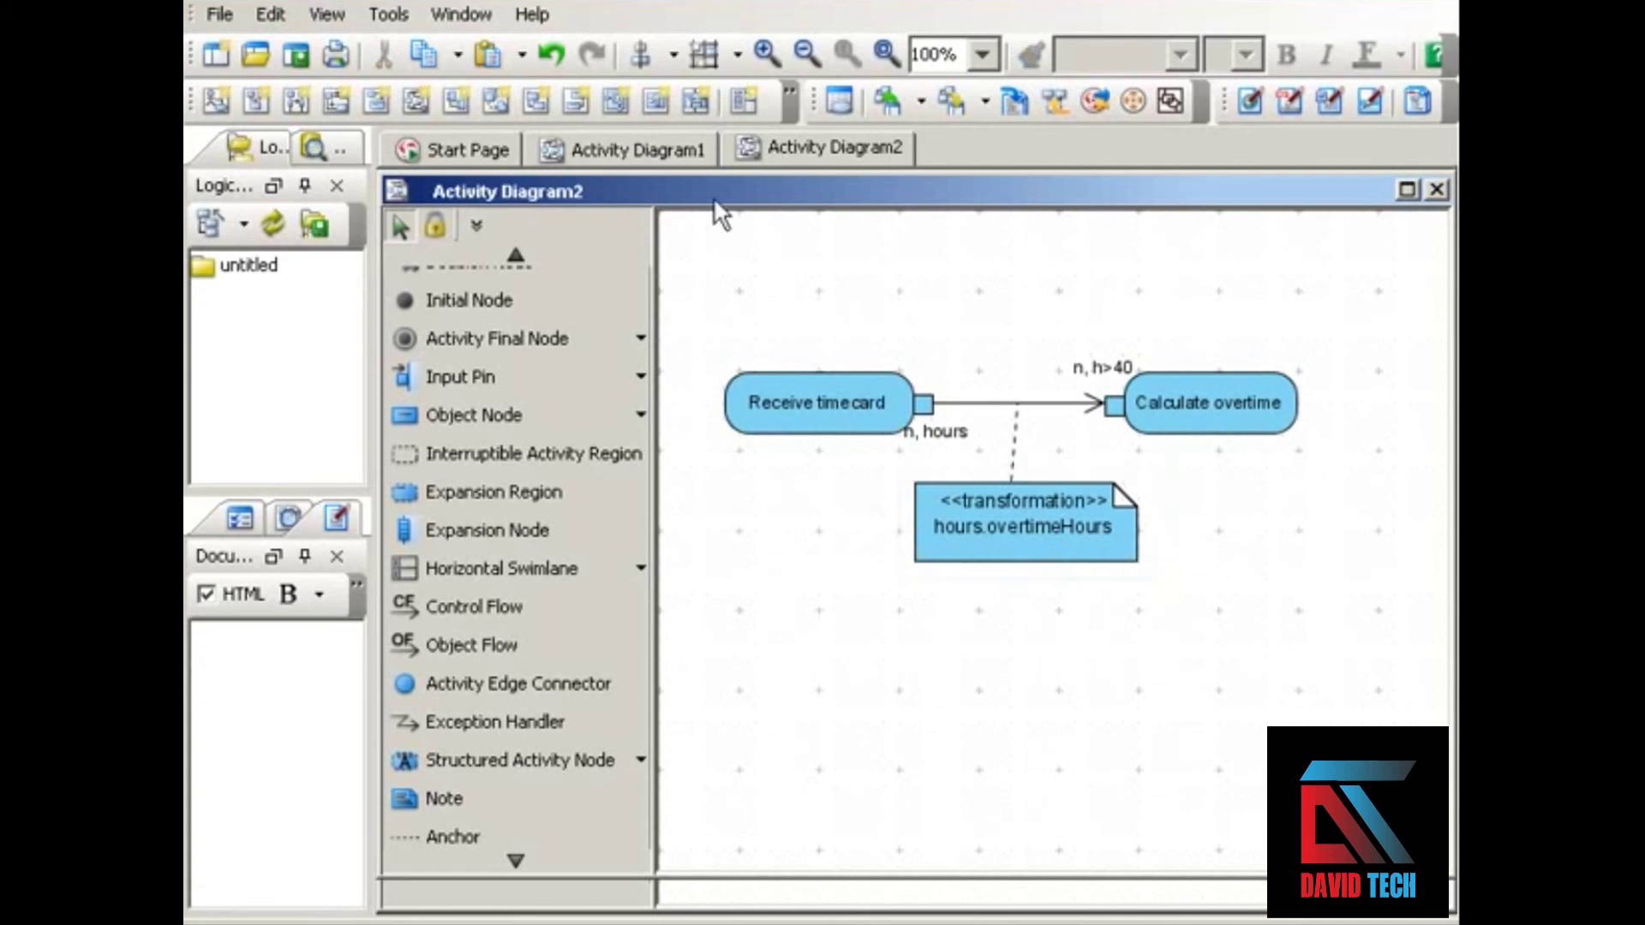
click(645, 159)
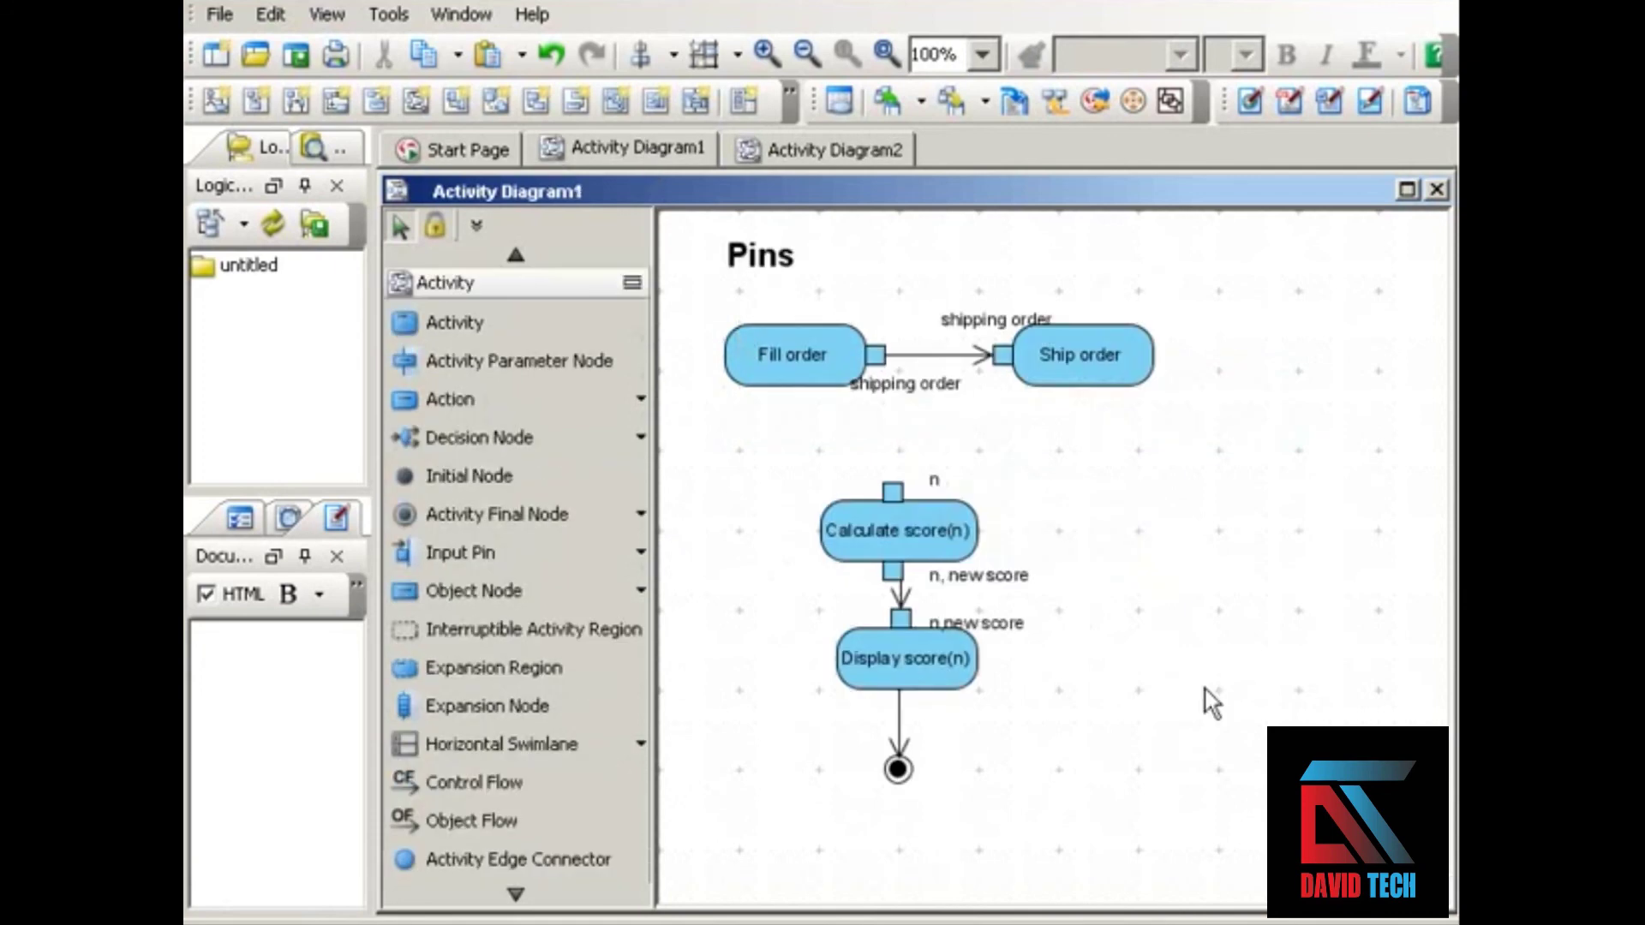